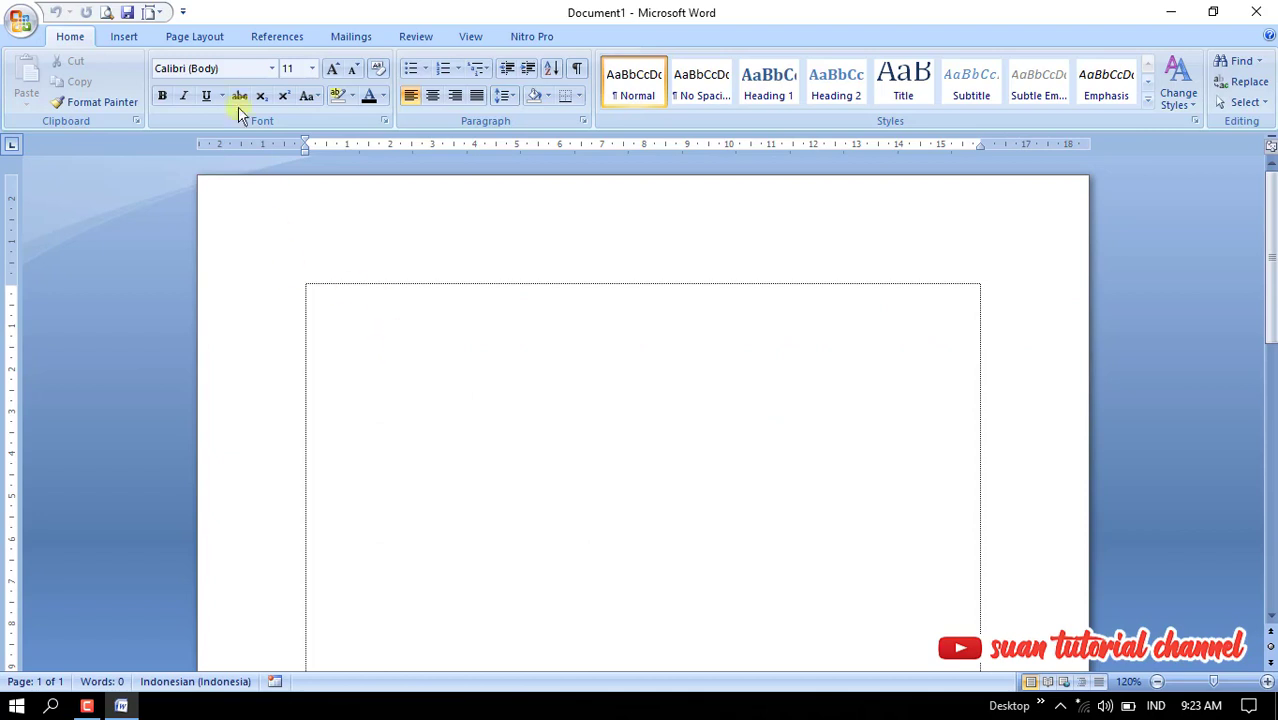
Step: Set the document's paper size to Legal 8,5 x 14 in (216 x 356 mm)
{"action": "left_click", "coordinate": [200, 36]}
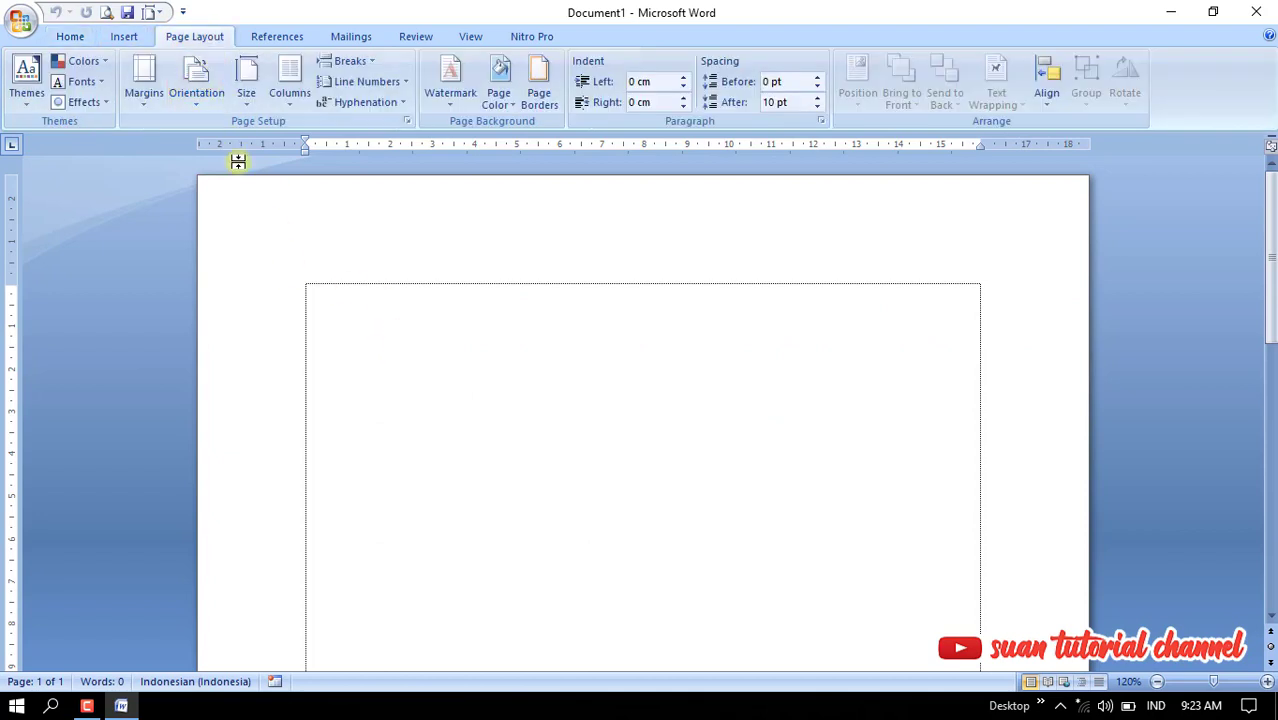
{"action": "left_click", "coordinate": [262, 104]}
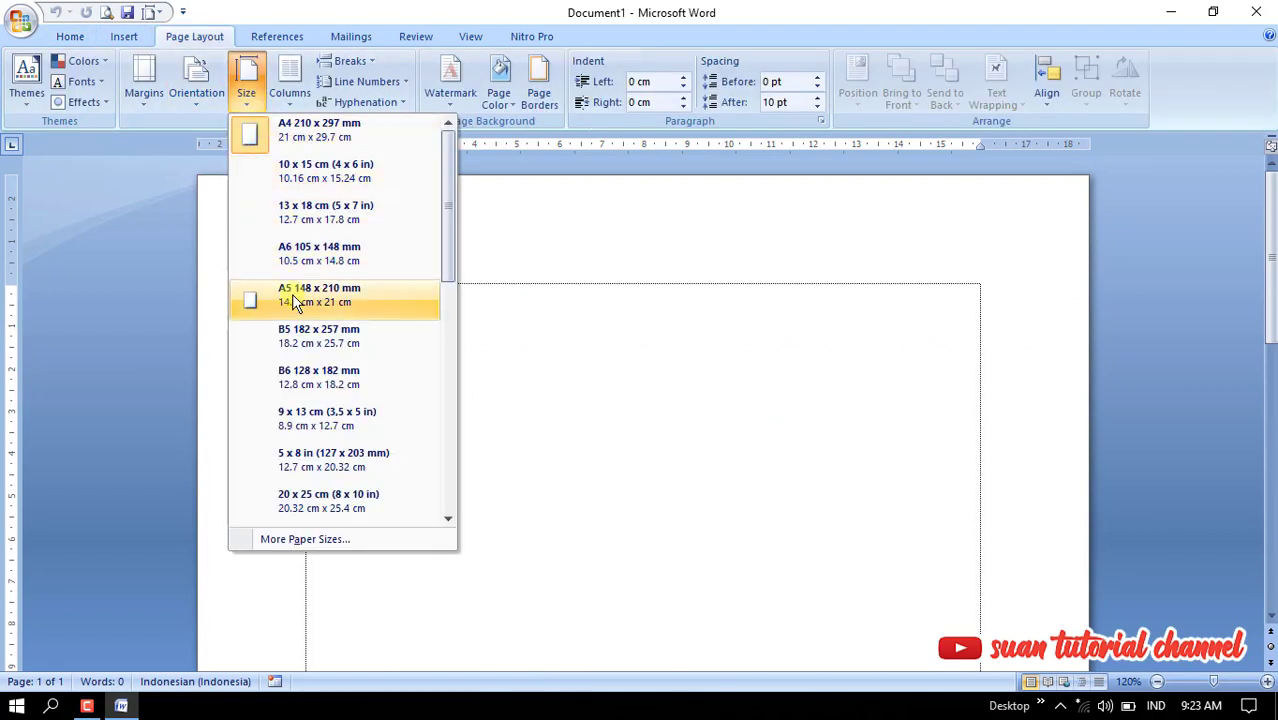
{"action": "scroll", "coordinate": [295, 310], "scroll_direction": "down", "scroll_amount": 5}
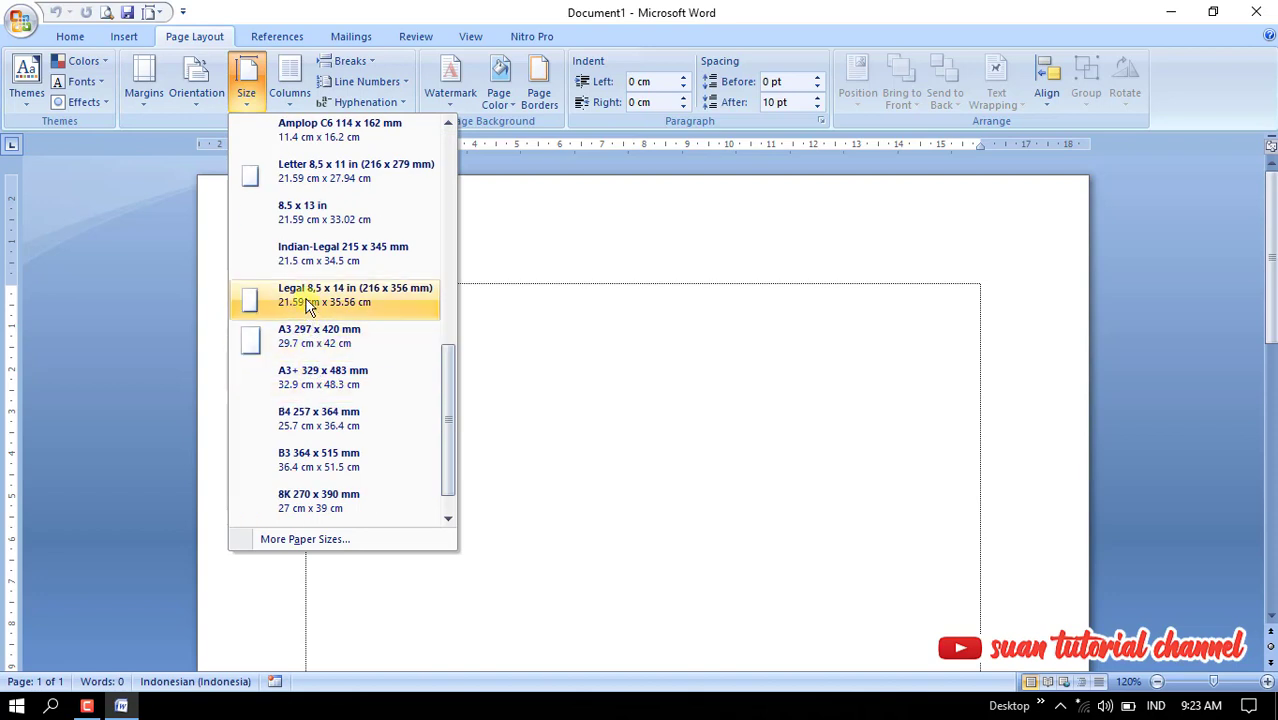
{"action": "left_click", "coordinate": [310, 300]}
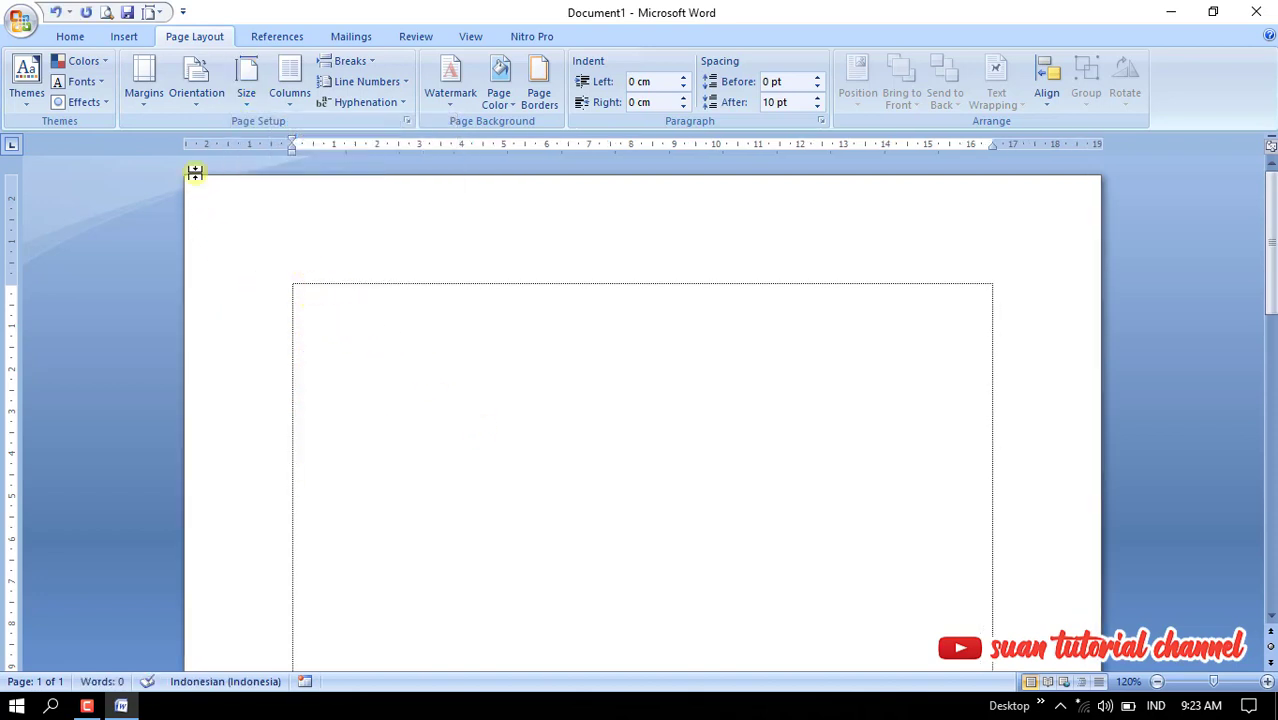
Step: Set the page to portrait orientation with Narrow margins of 1.27 cm on every side
{"action": "left_click", "coordinate": [200, 95]}
{"action": "left_click", "coordinate": [213, 140]}
{"action": "left_click", "coordinate": [140, 105]}
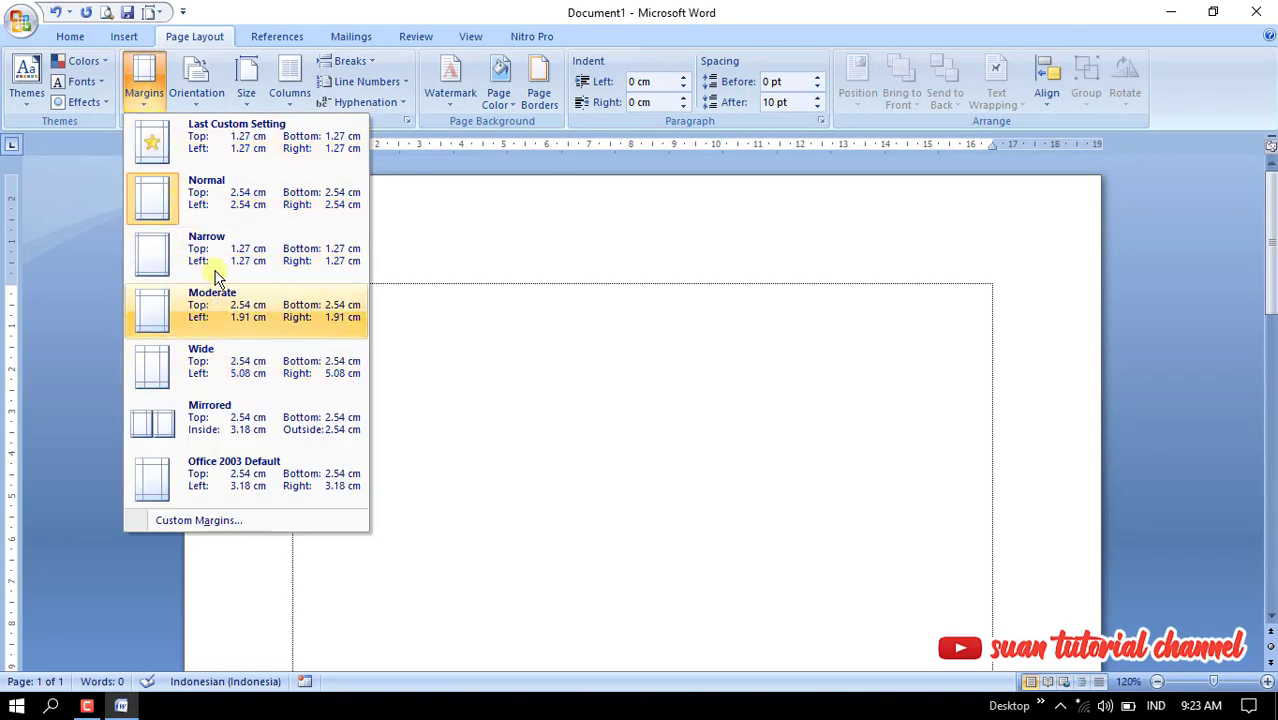
{"action": "left_click", "coordinate": [266, 266]}
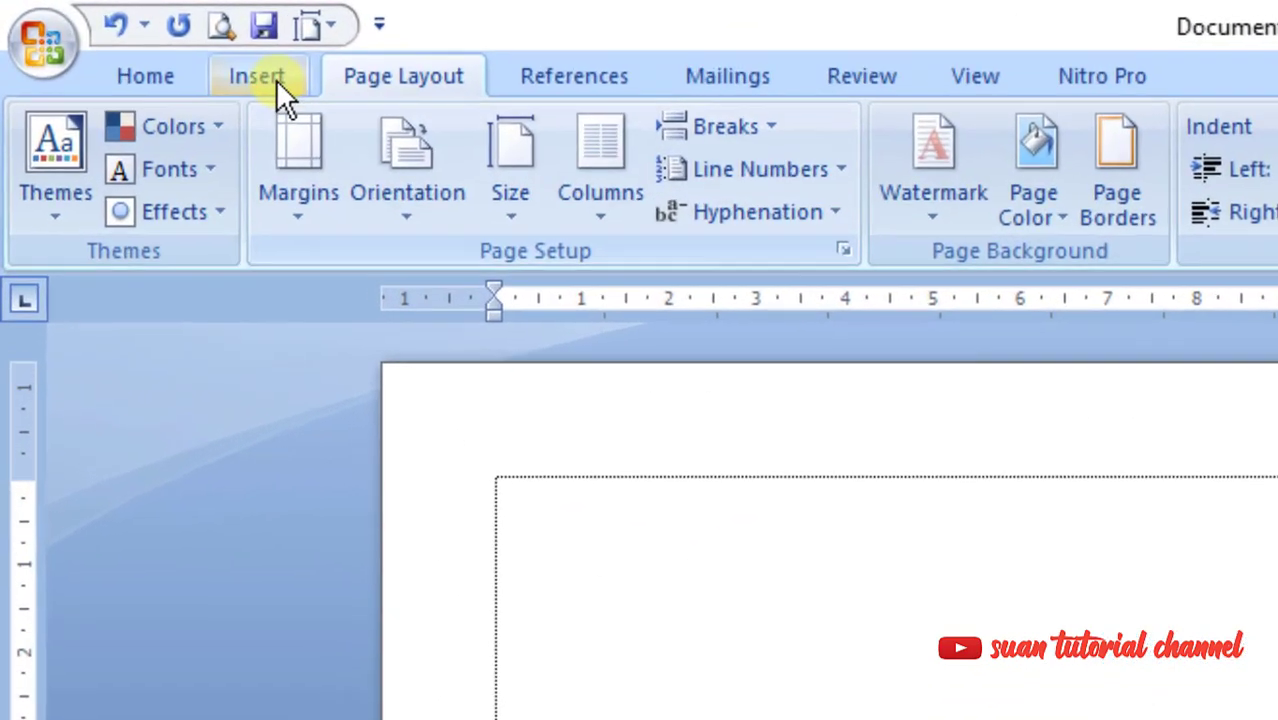
Step: Insert a table with 10 columns and 5 rows, using automatic fixed column width
{"action": "left_click", "coordinate": [127, 37]}
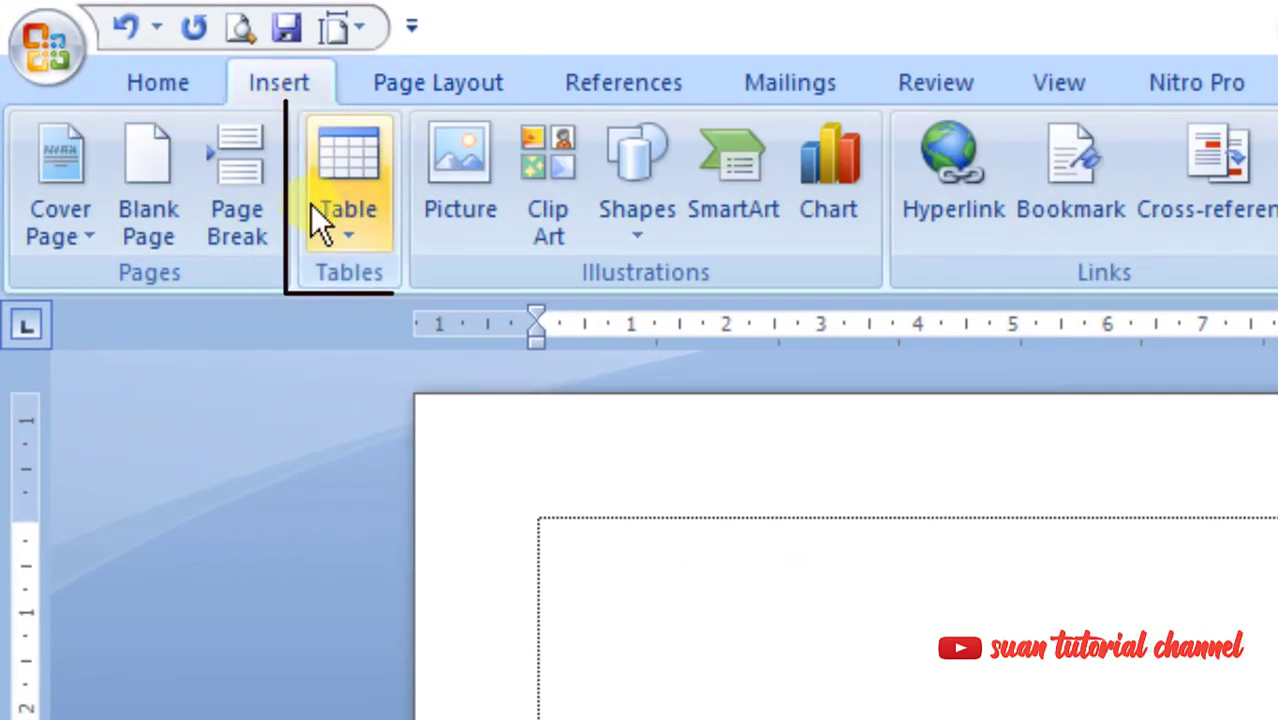
{"action": "left_click", "coordinate": [365, 230]}
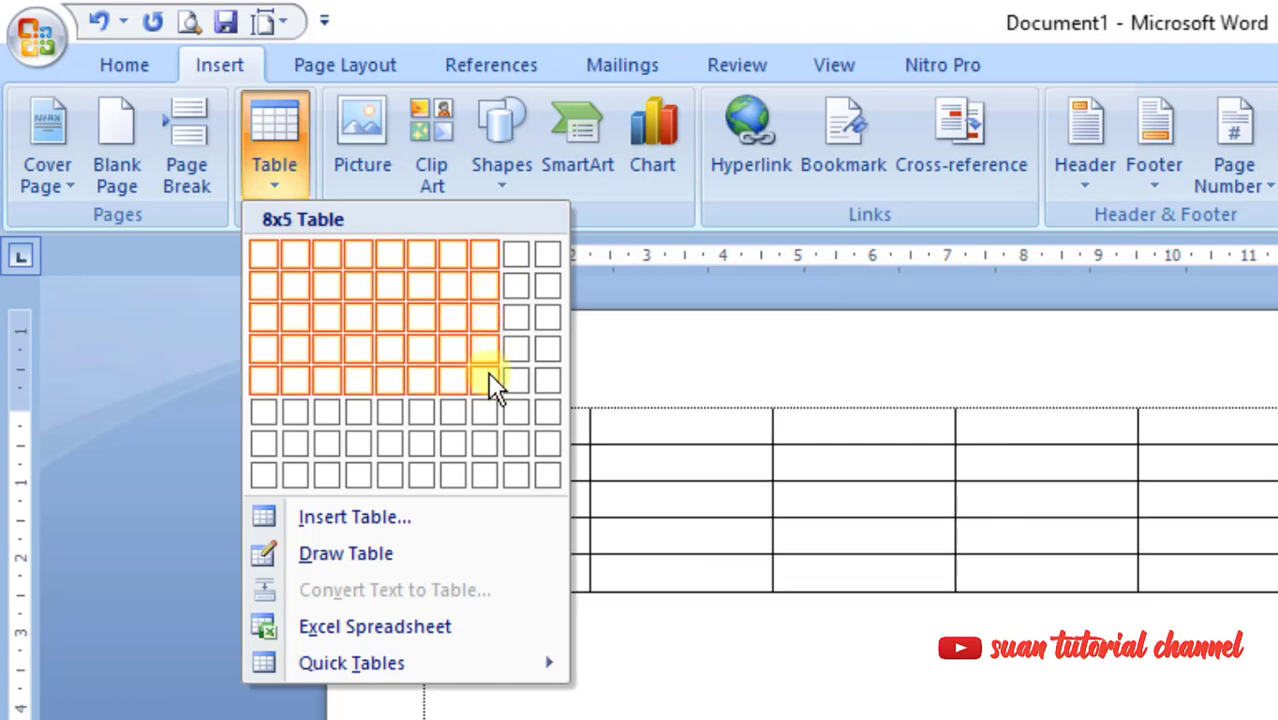
{"action": "left_click", "coordinate": [365, 516]}
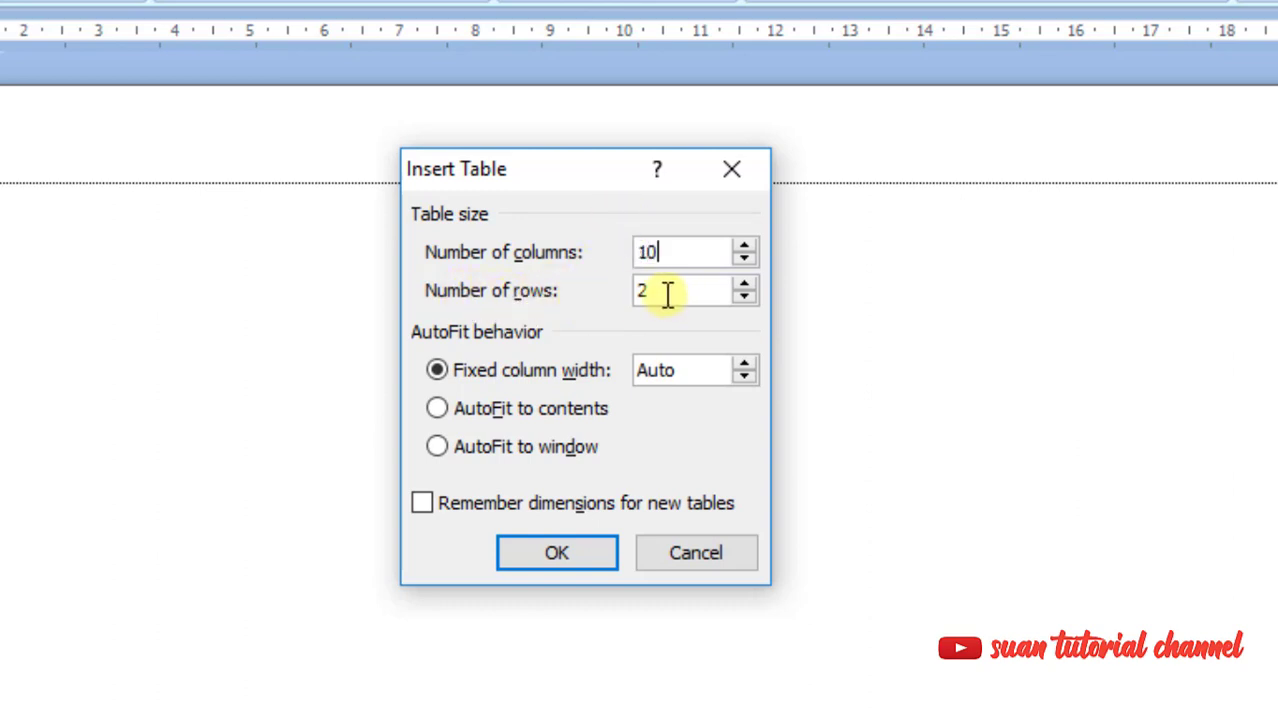
{"action": "left_click_drag", "start_coordinate": [668, 292], "coordinate": [620, 294]}
{"action": "type", "text": "5"}
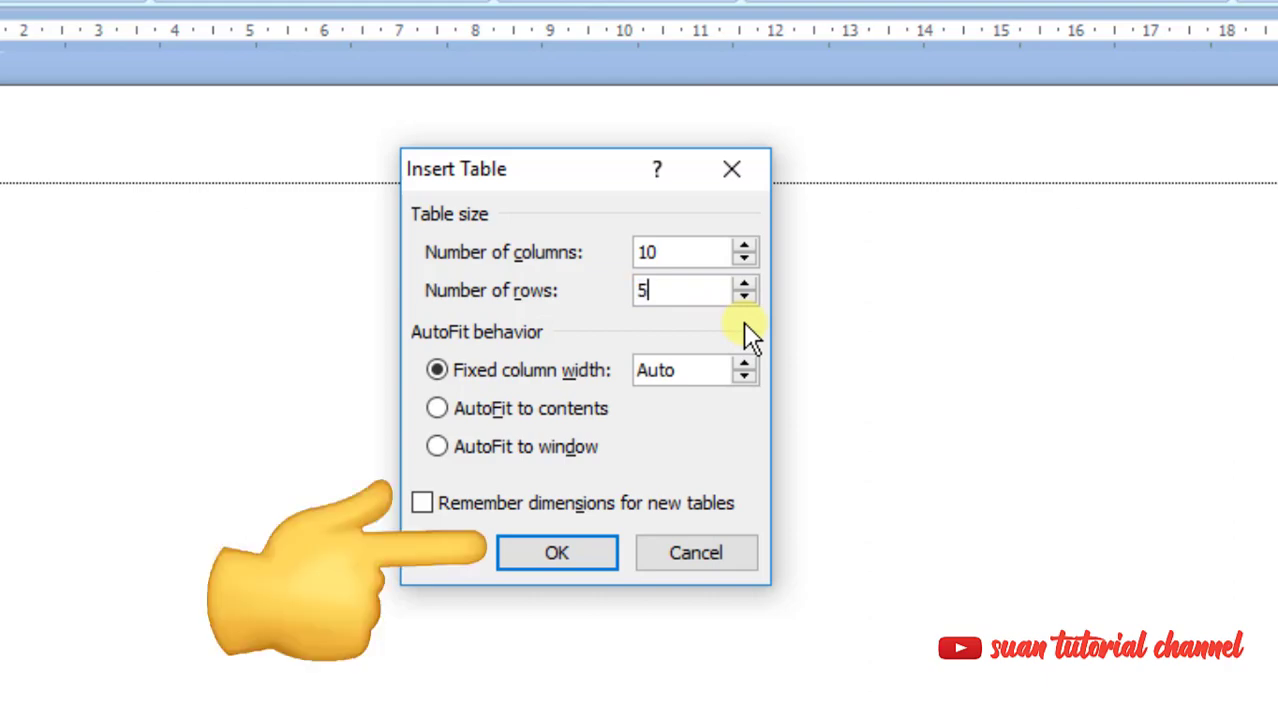
{"action": "left_click", "coordinate": [597, 563]}
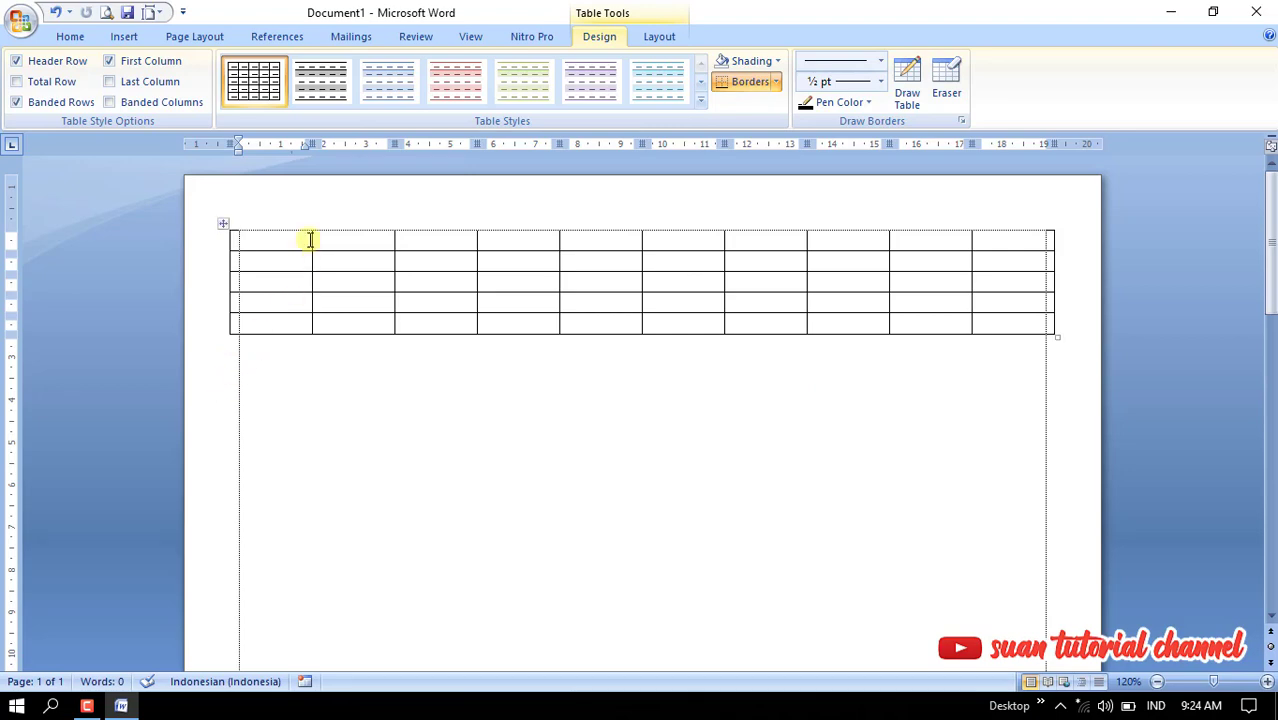
Step: Fill the table's first row with the headers NO, NAMA, L/P and TANGGAL, narrowing the NO column and widening the NAMA column
{"action": "left_click_drag", "start_coordinate": [311, 240], "coordinate": [266, 240]}
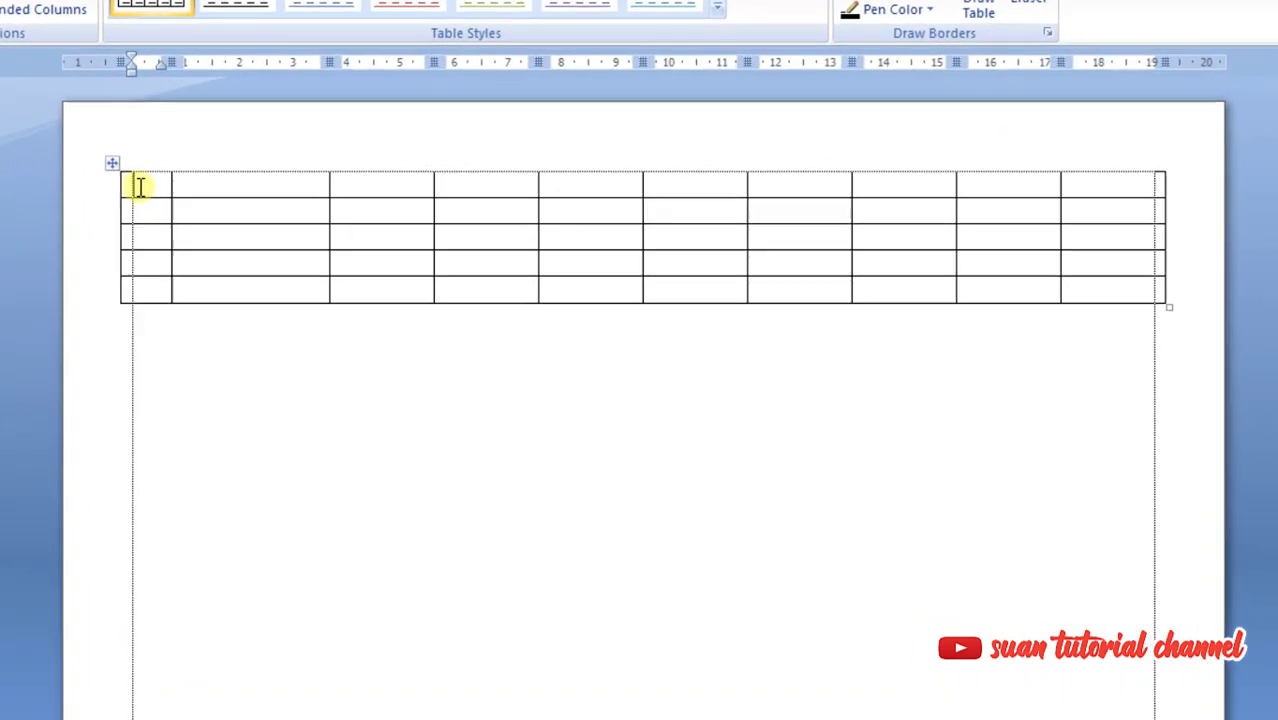
{"action": "left_click", "coordinate": [90, 160]}
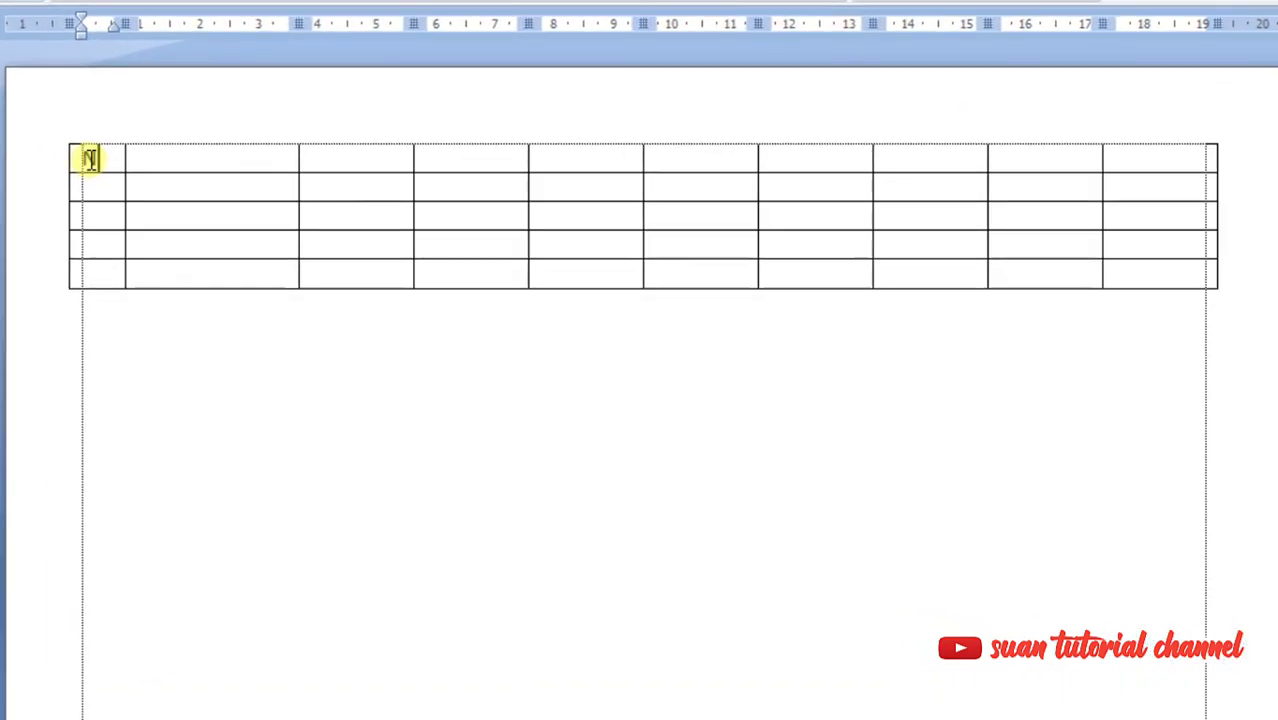
{"action": "key", "text": "Tab"}
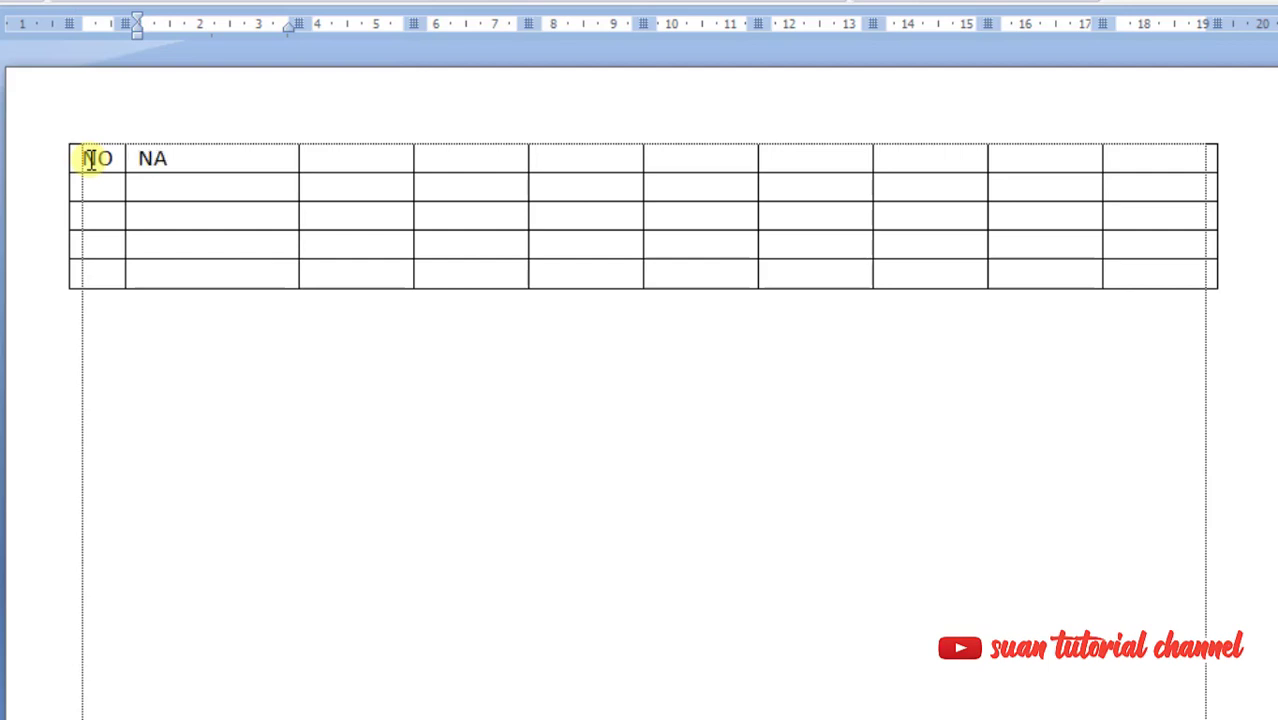
{"action": "key", "text": "Tab"}
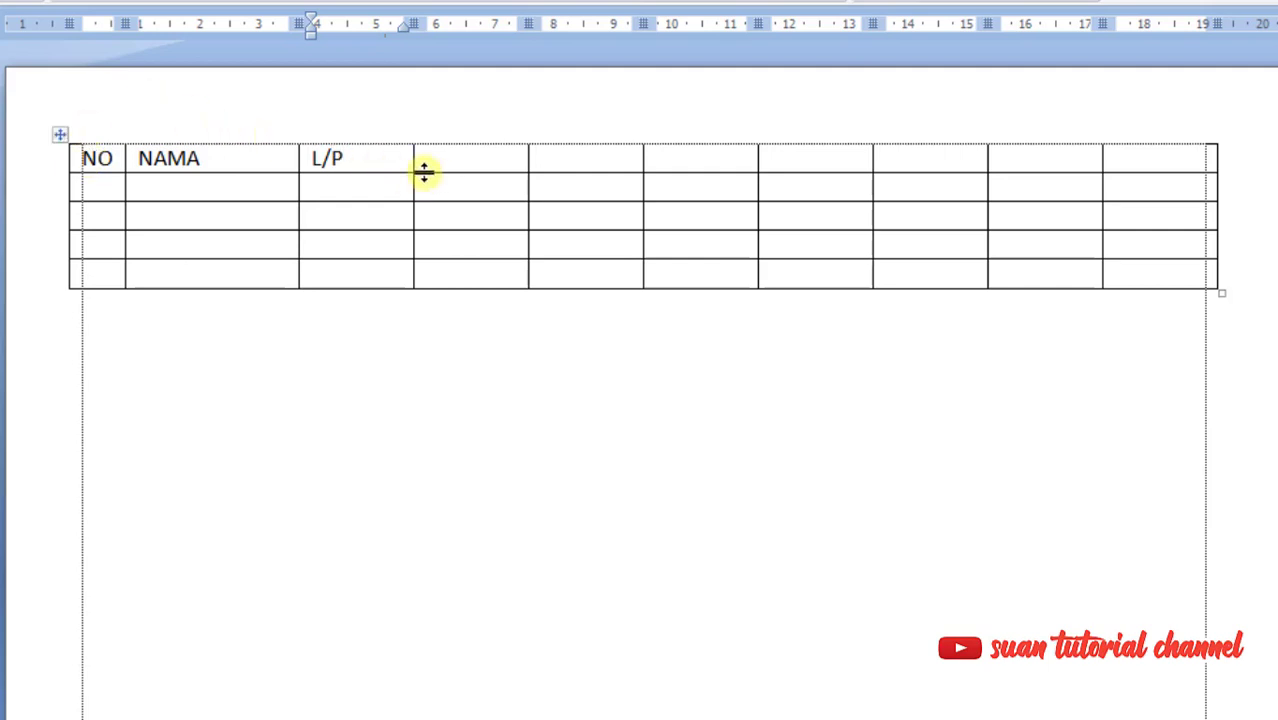
{"action": "left_click_drag", "start_coordinate": [298, 177], "coordinate": [361, 181]}
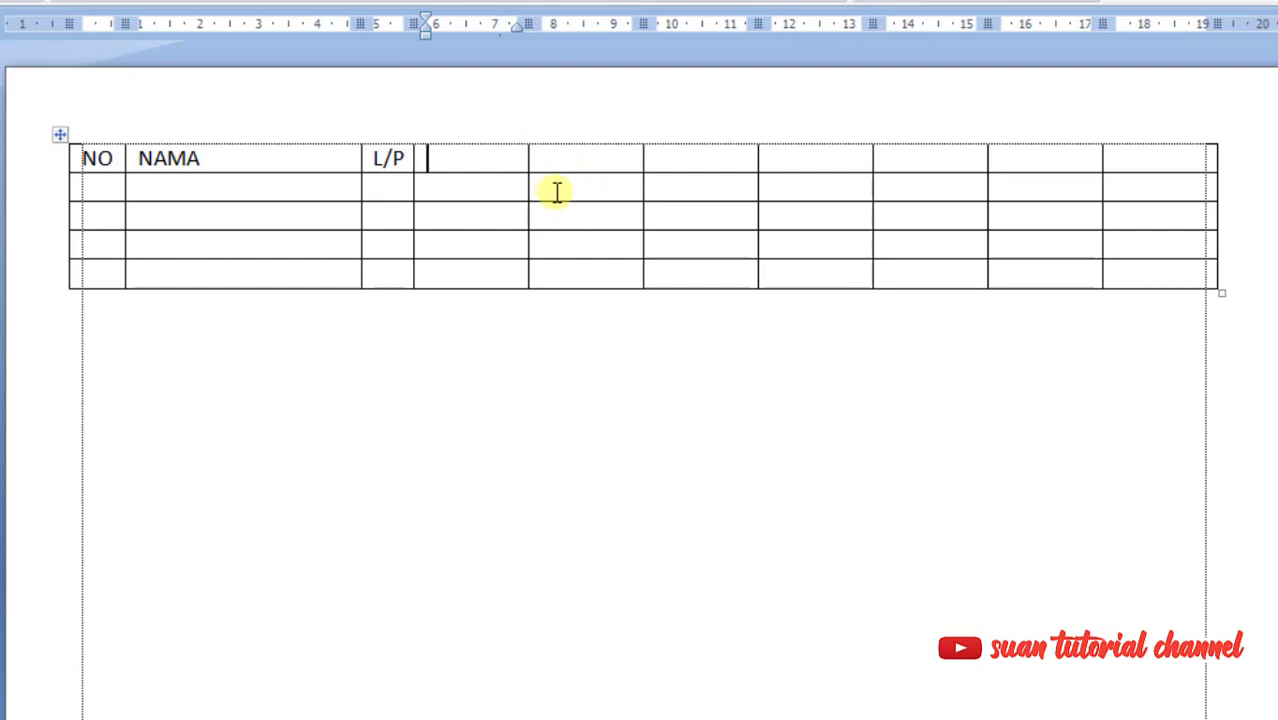
{"action": "type", "text": "TANGGAL"}
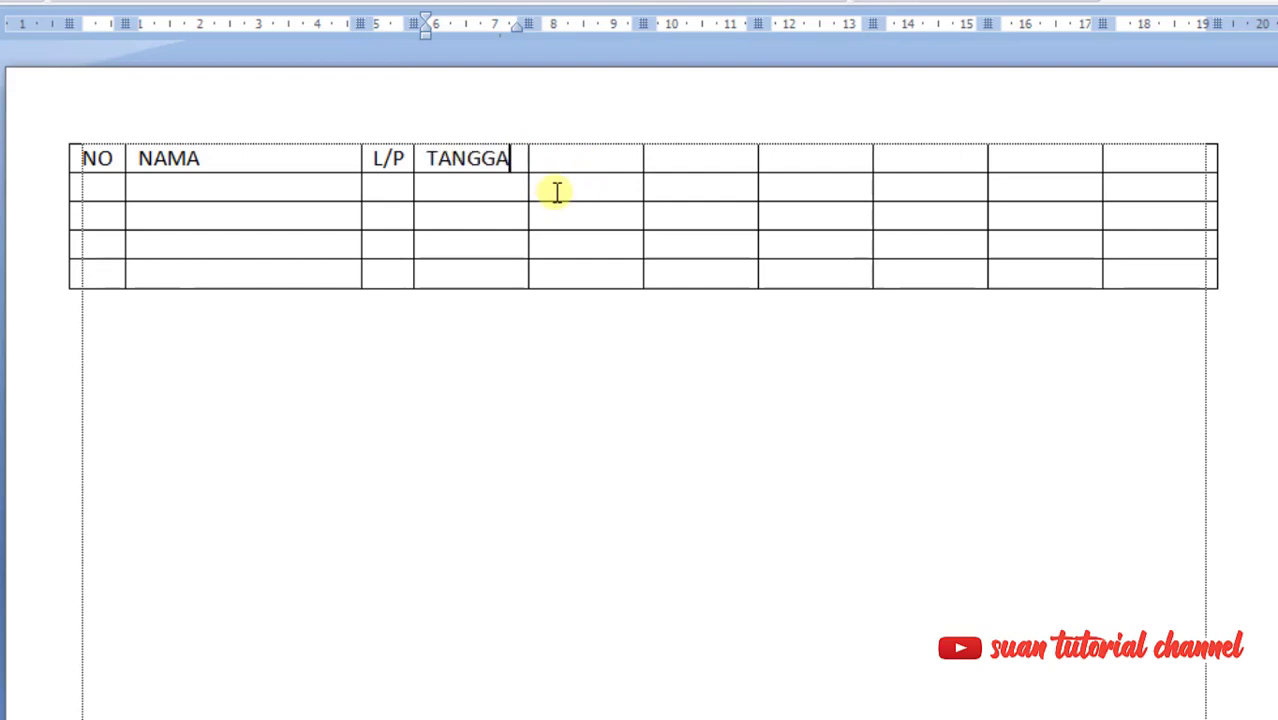
Step: Enter the day numbers 1 to 7 across the second row, starting in the cell below TANGGAL
{"action": "left_click", "coordinate": [506, 183]}
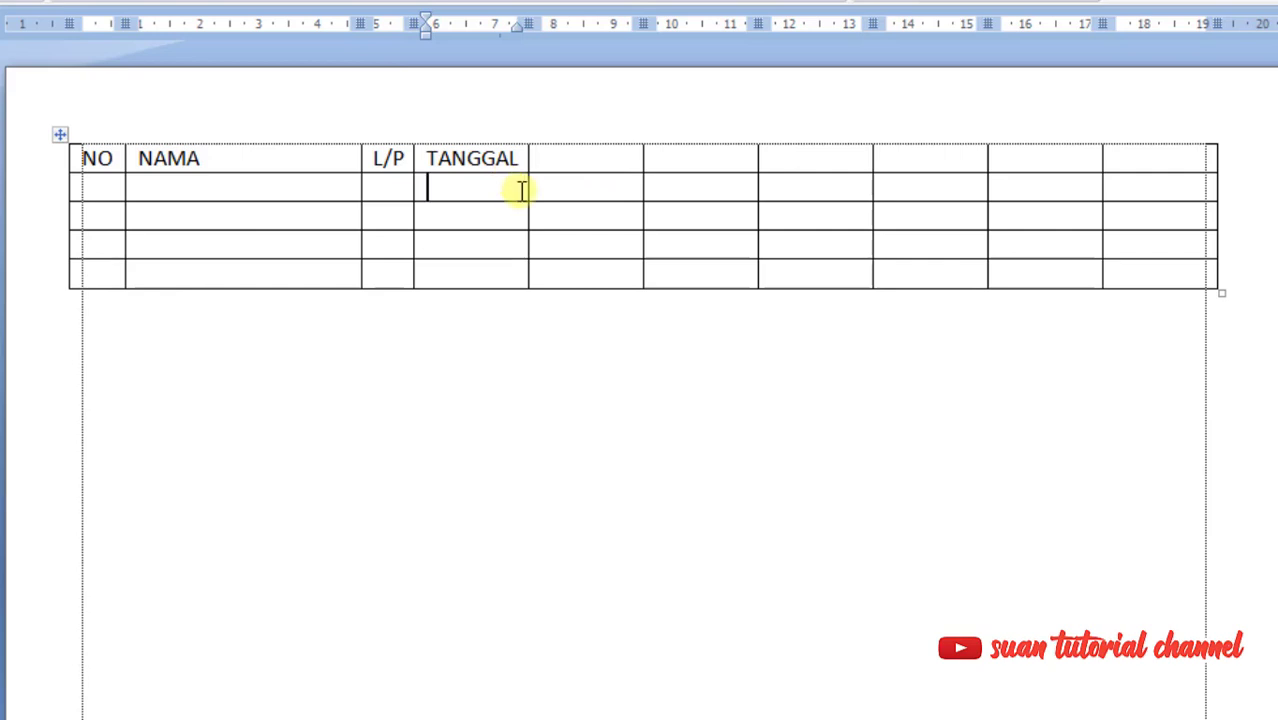
{"action": "type", "text": "1"}
{"action": "key", "text": "Tab"}
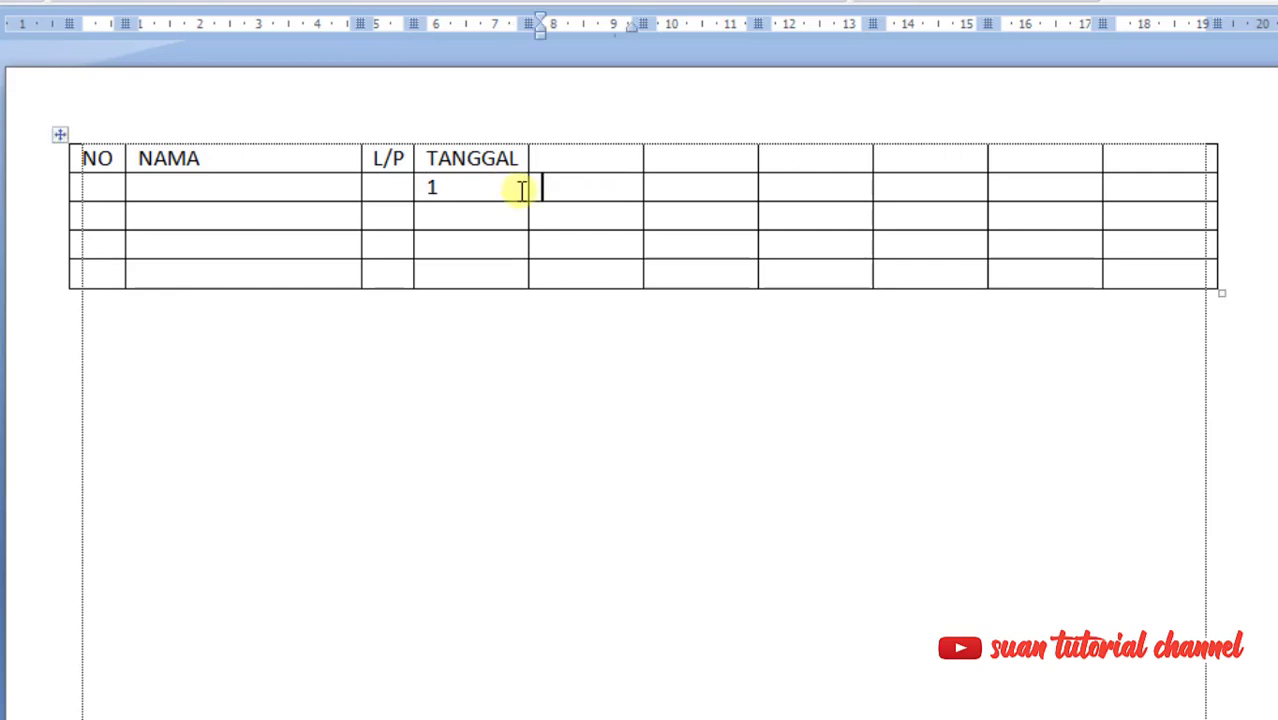
{"action": "type", "text": "2"}
{"action": "key", "text": "Tab"}
{"action": "type", "text": "3"}
{"action": "key", "text": "Tab"}
{"action": "type", "text": "4"}
{"action": "key", "text": "Tab"}
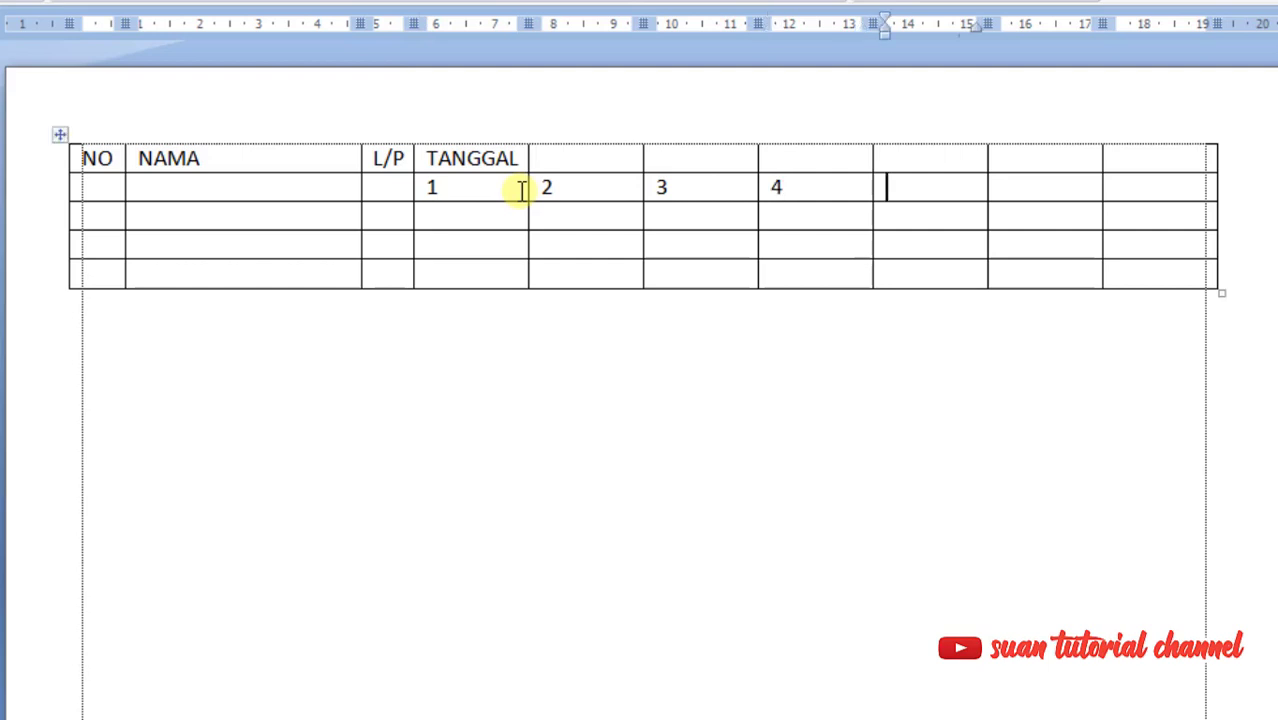
{"action": "type", "text": "5"}
{"action": "key", "text": "Tab"}
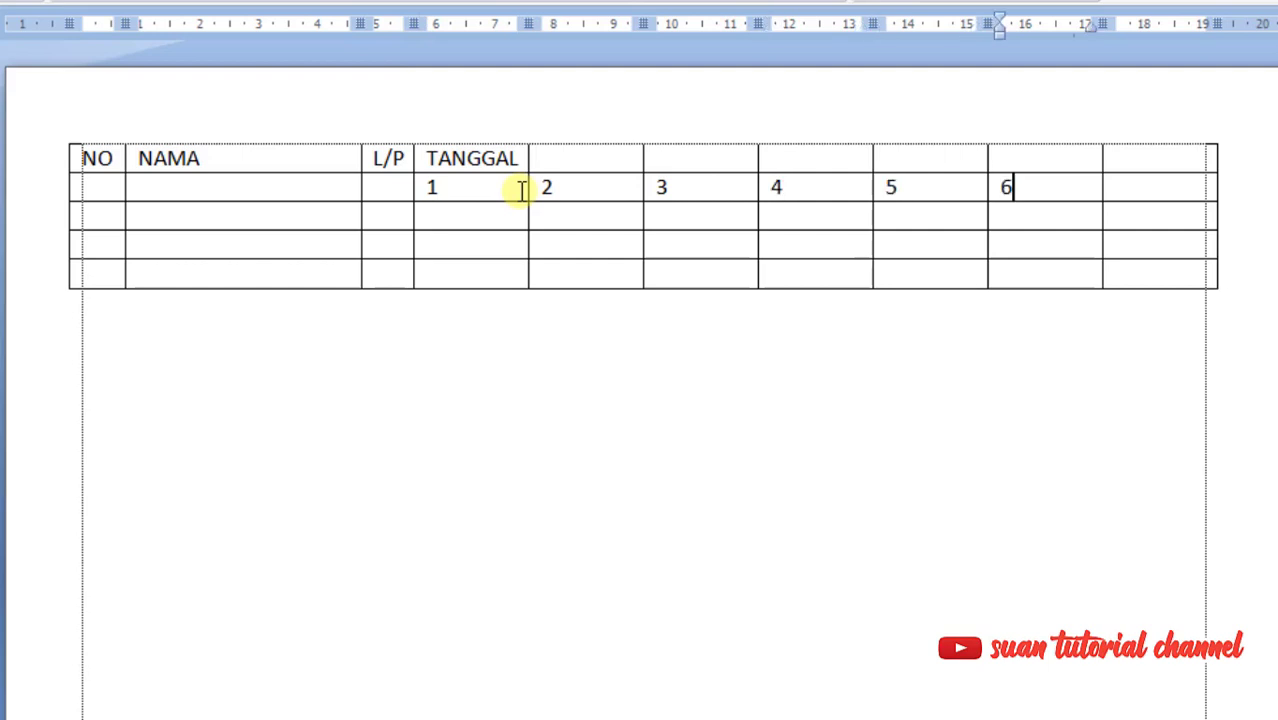
{"action": "key", "text": "Tab"}
{"action": "type", "text": "7"}
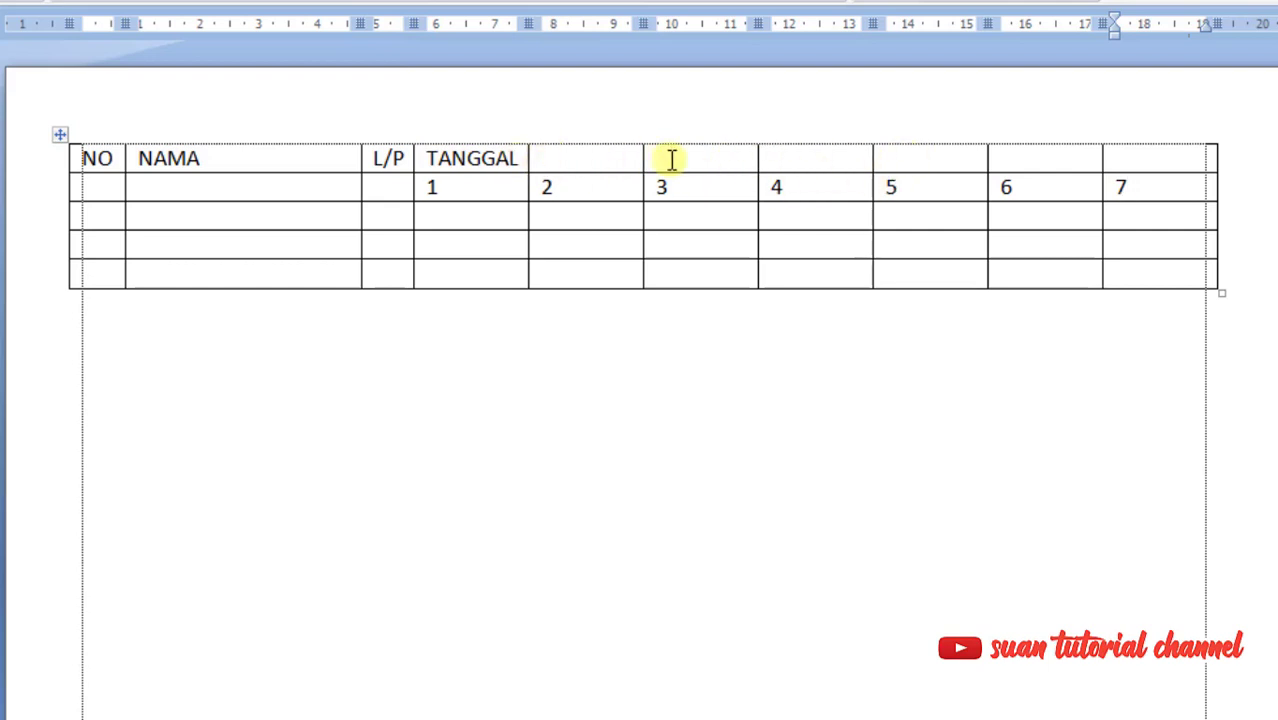
Step: Merge the TANGGAL cell with the six empty cells beside it and centre its text both ways
{"action": "left_click_drag", "start_coordinate": [428, 157], "coordinate": [1175, 165]}
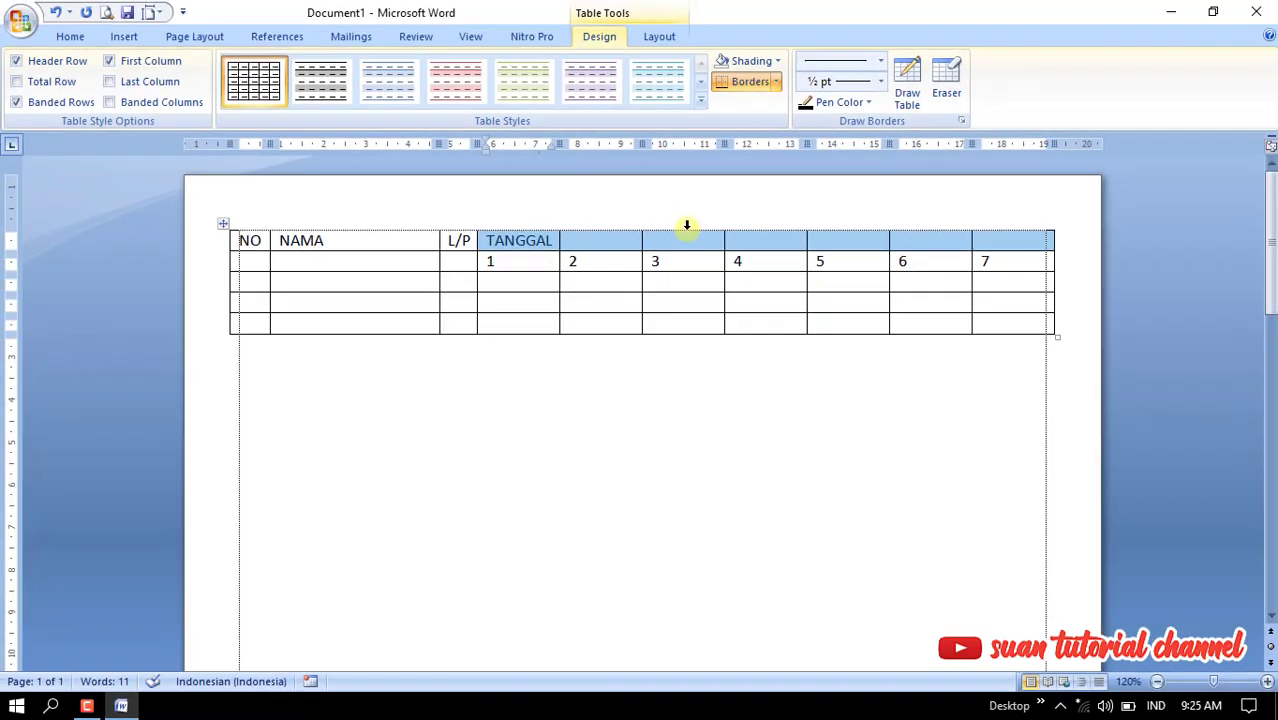
{"action": "left_click", "coordinate": [659, 37]}
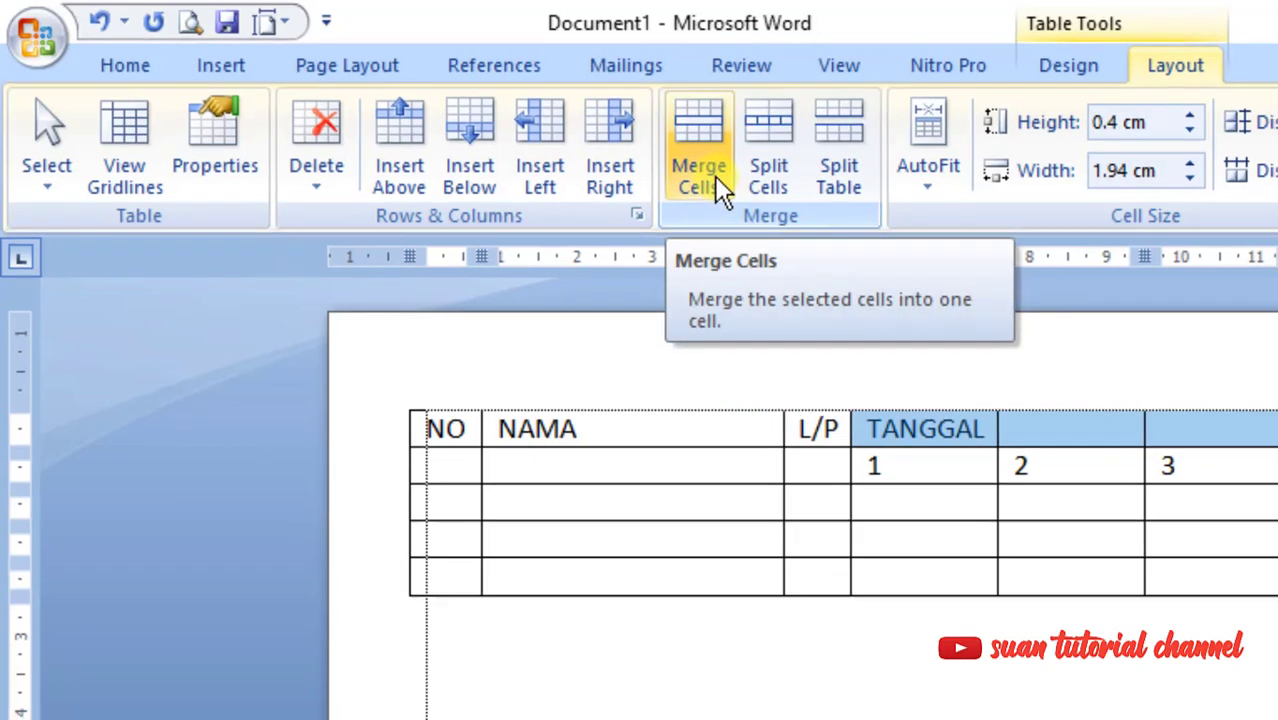
{"action": "left_click", "coordinate": [714, 175]}
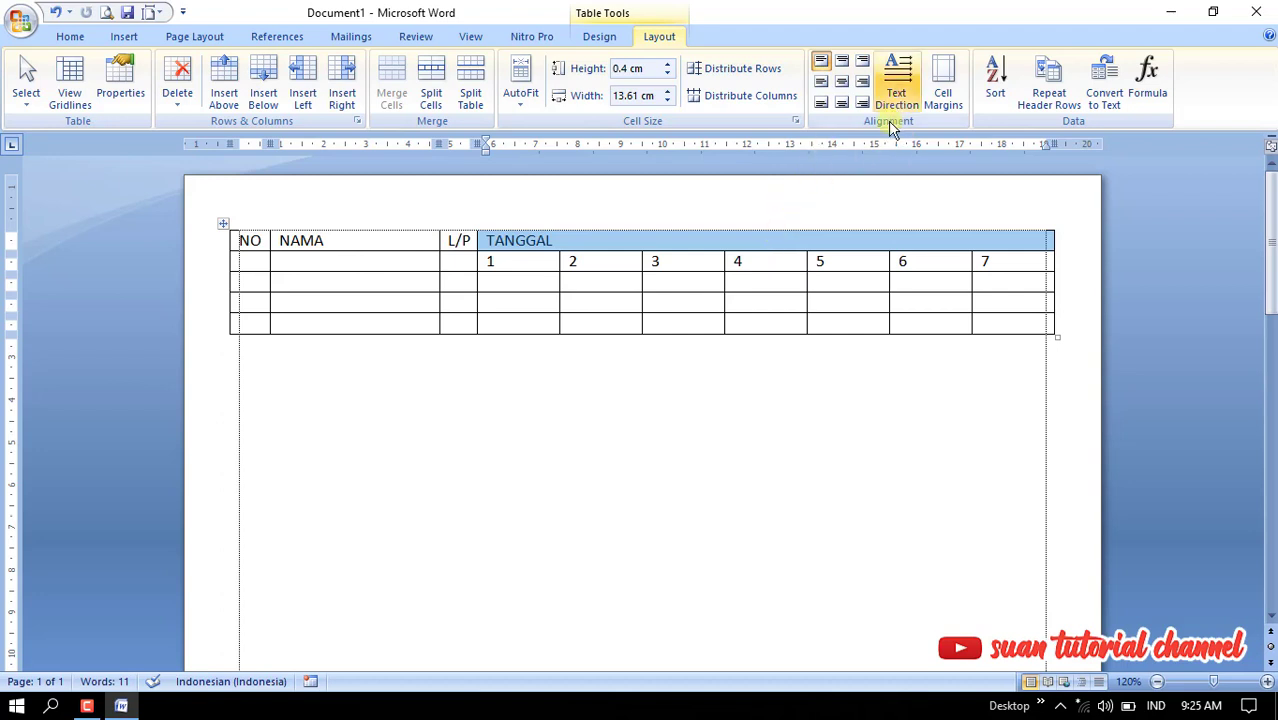
{"action": "left_click", "coordinate": [842, 81]}
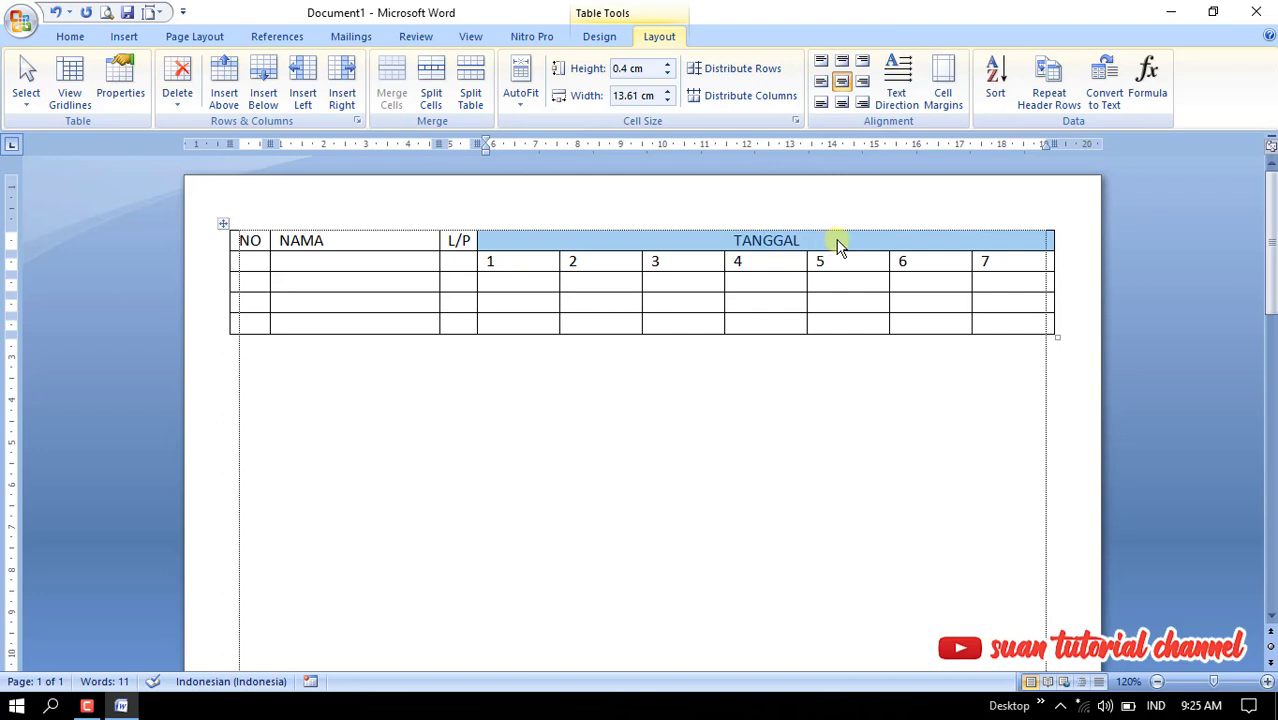
{"action": "left_click", "coordinate": [805, 249]}
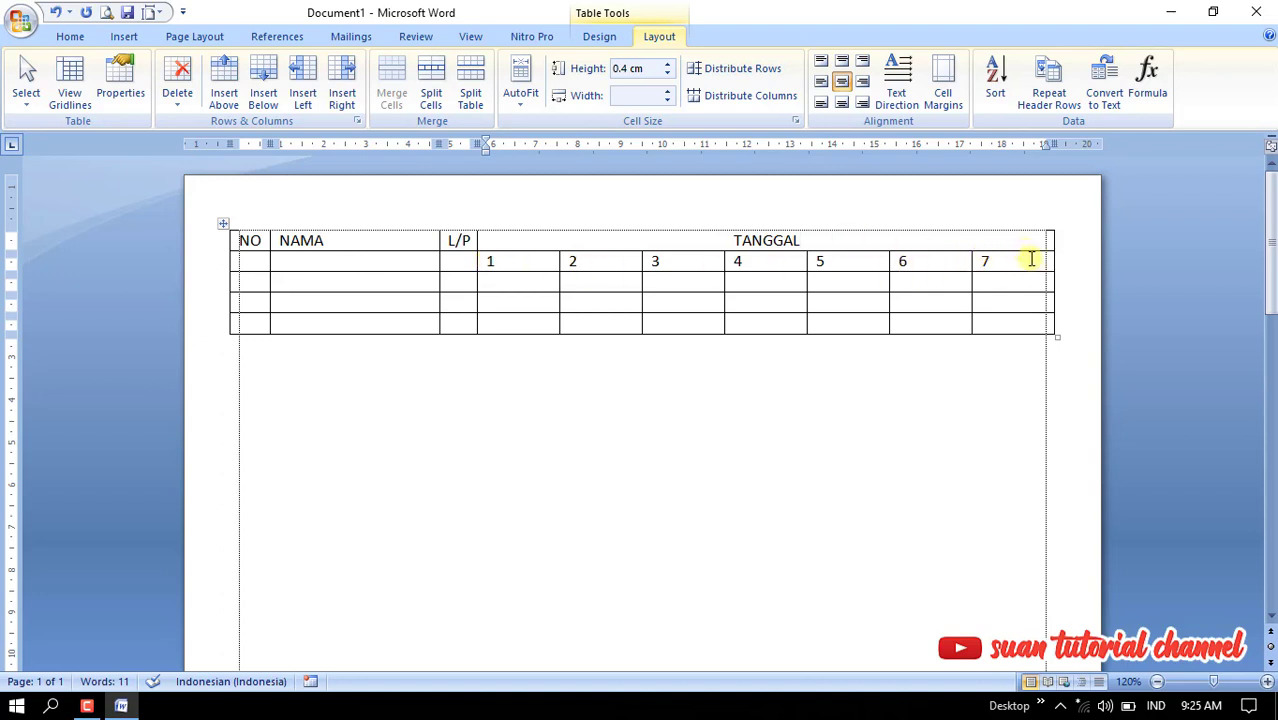
Step: Centre the day numbers 1 to 7 horizontally and vertically in their cells
{"action": "left_click_drag", "start_coordinate": [1037, 262], "coordinate": [507, 266]}
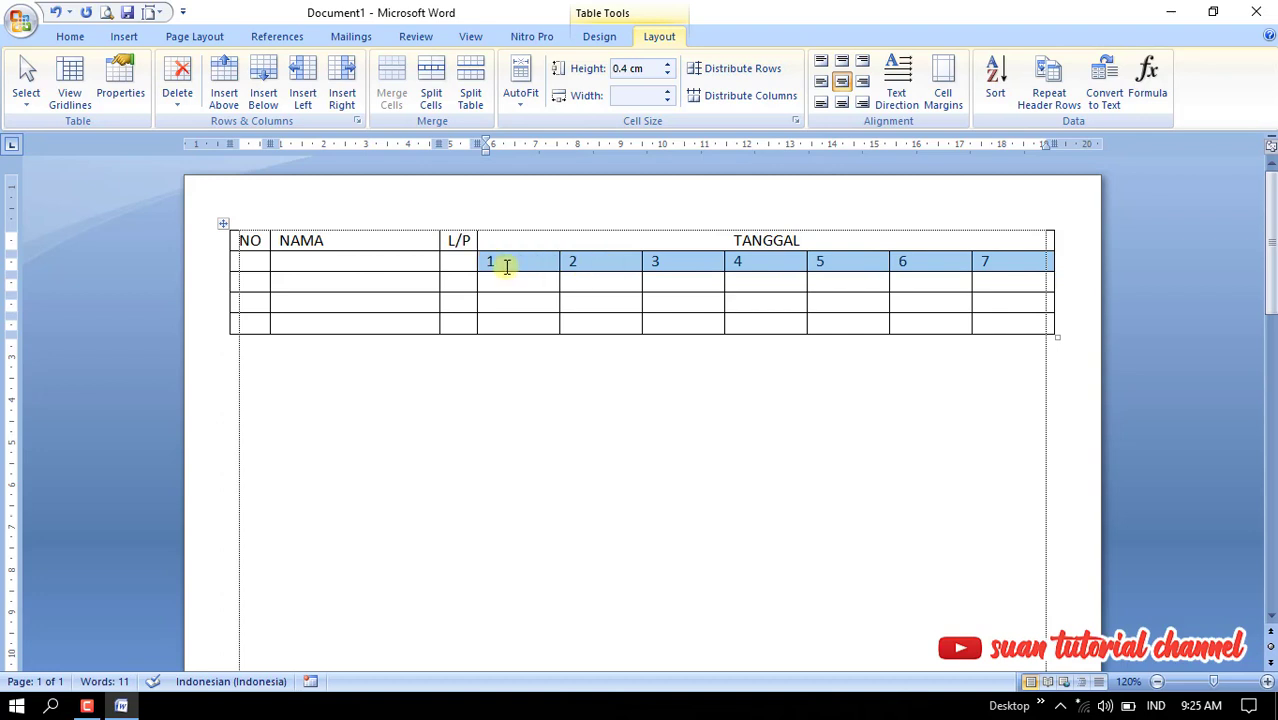
{"action": "left_click", "coordinate": [842, 81]}
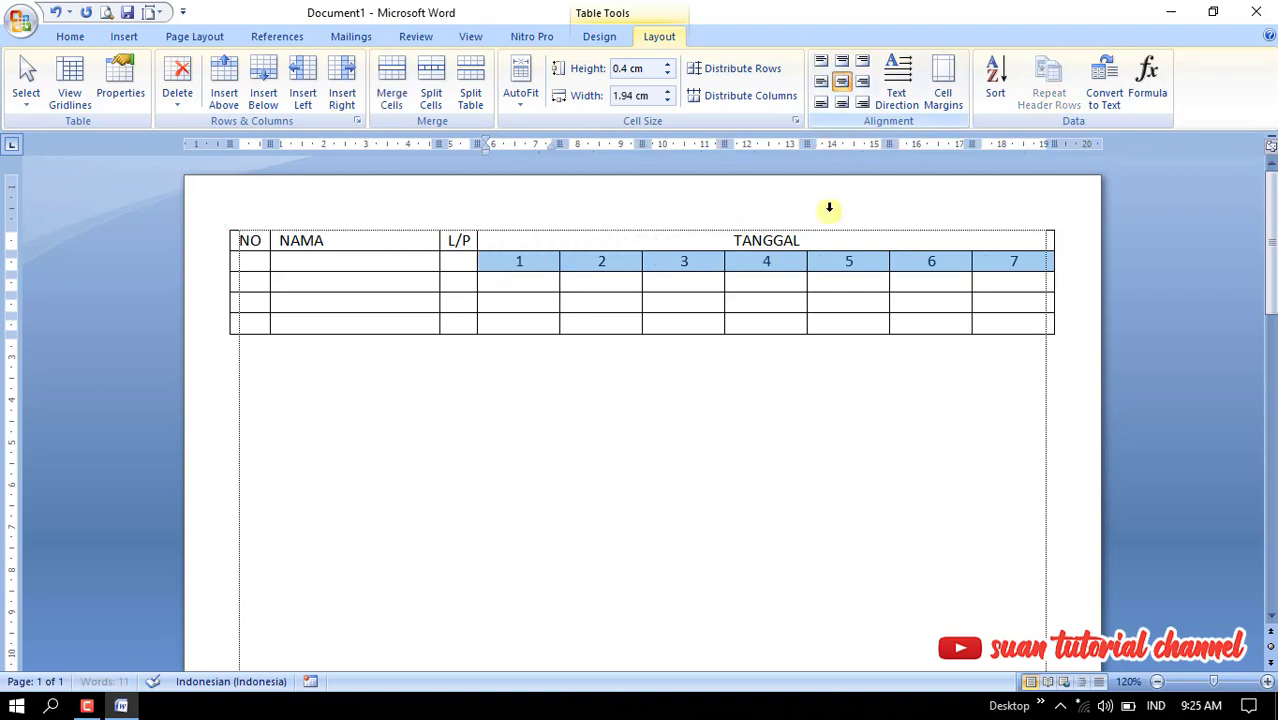
{"action": "left_click", "coordinate": [515, 246]}
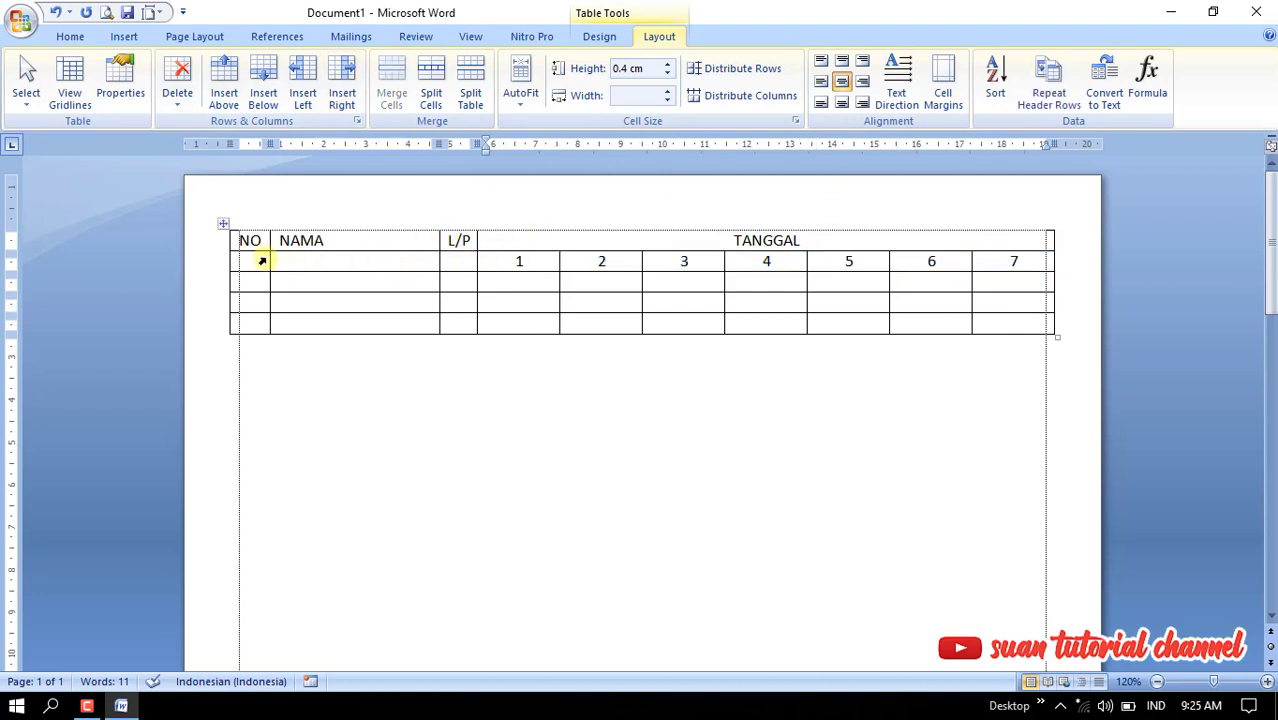
Step: Merge the NO header with the empty cell below it and centre the text both ways
{"action": "left_click_drag", "start_coordinate": [241, 240], "coordinate": [241, 259]}
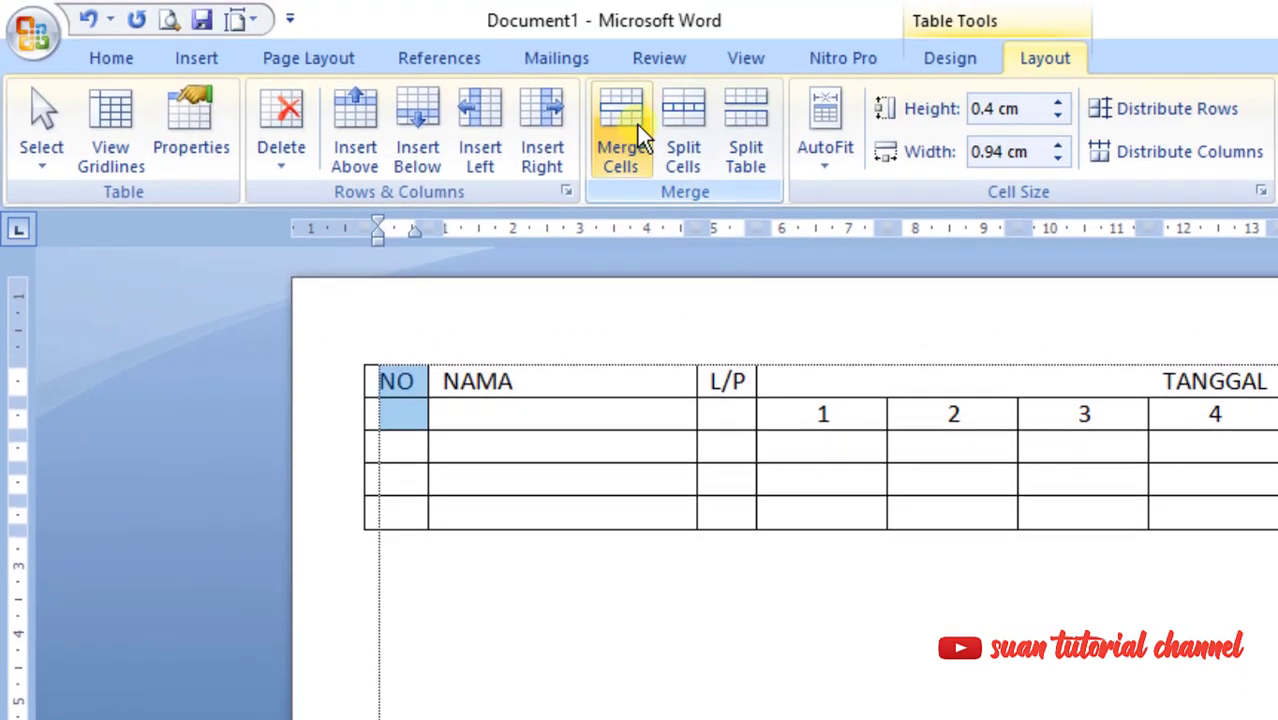
{"action": "left_click", "coordinate": [625, 8]}
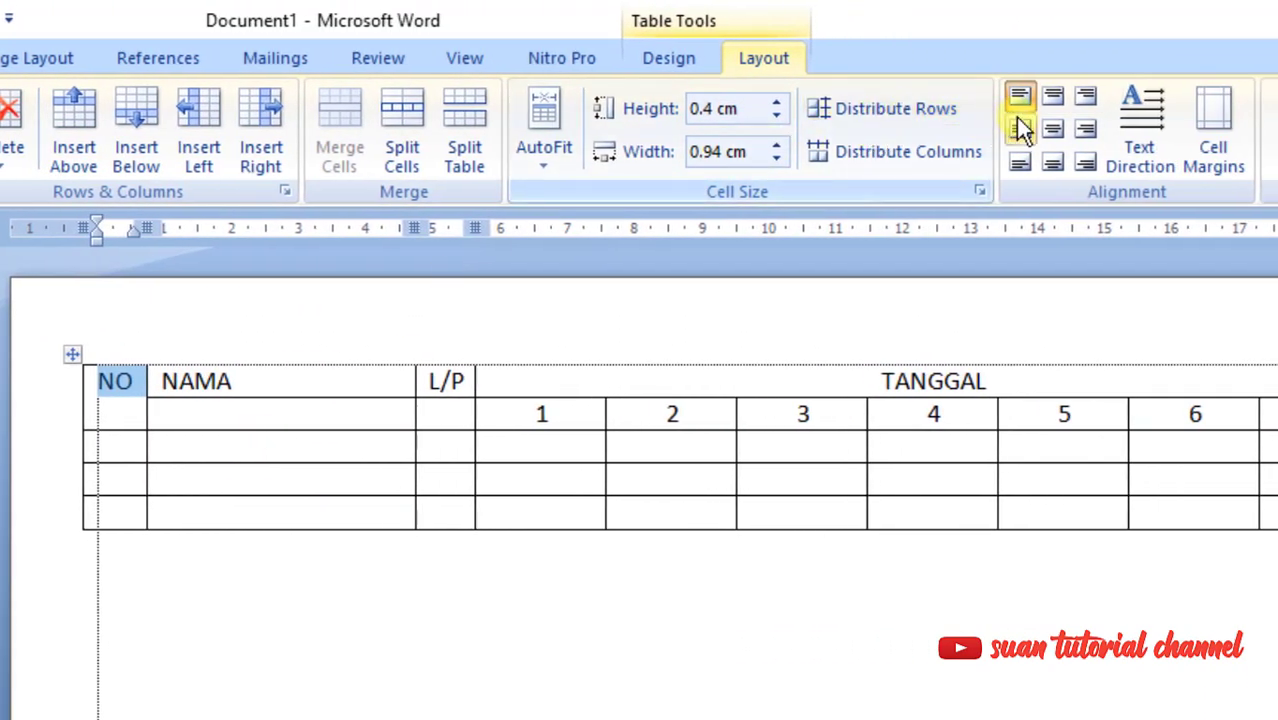
{"action": "left_click", "coordinate": [1079, 128]}
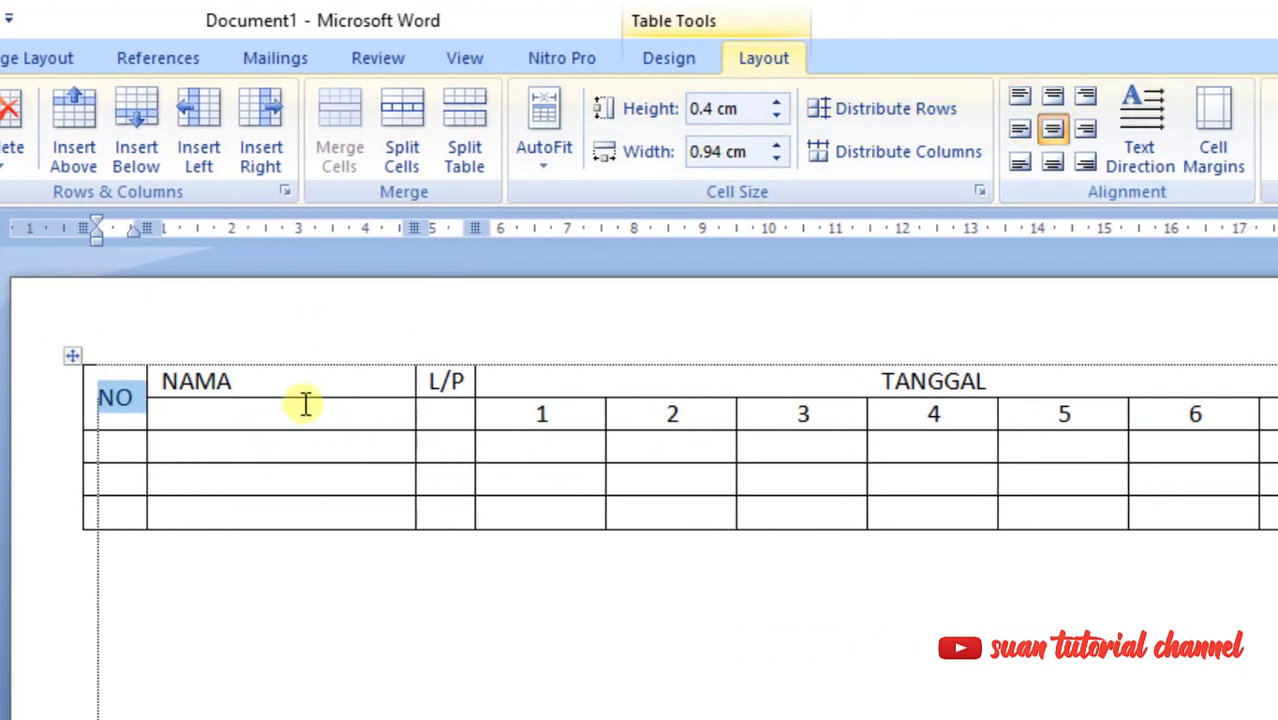
Step: Merge the NAMA header with the empty cell directly below it
{"action": "left_click", "coordinate": [165, 377]}
{"action": "left_click_drag", "start_coordinate": [171, 385], "coordinate": [250, 395]}
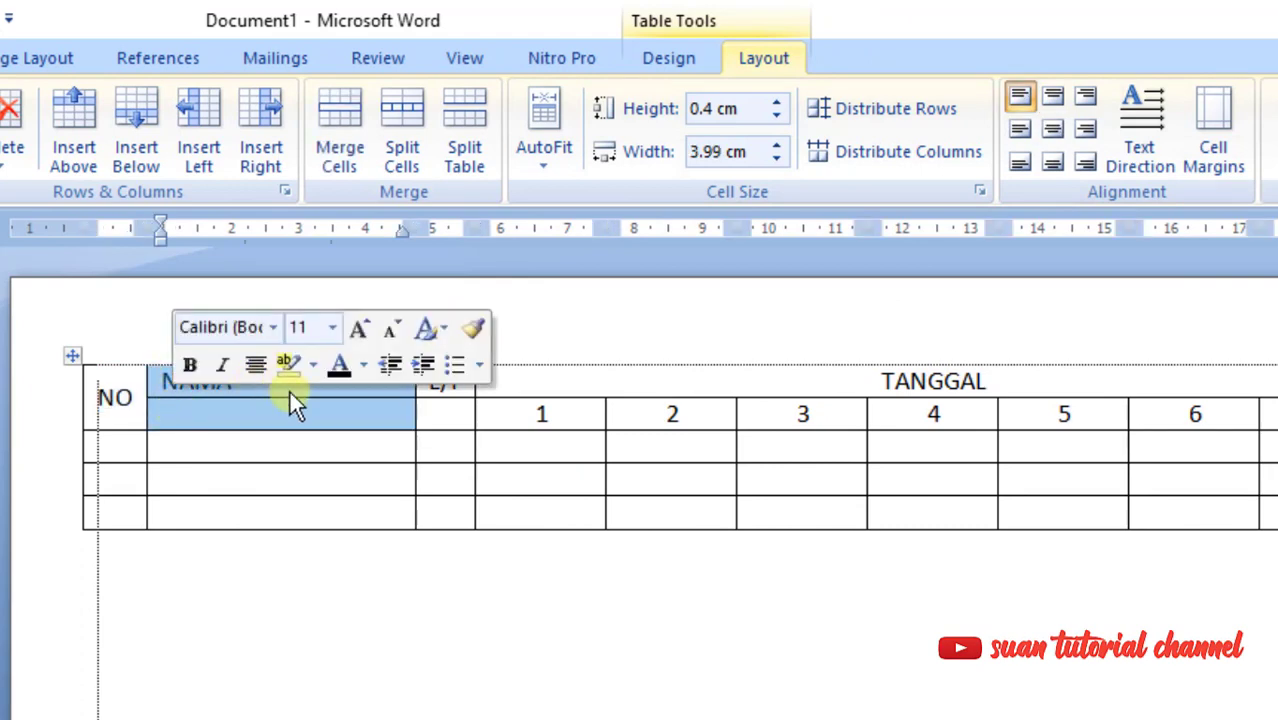
{"action": "left_click", "coordinate": [356, 129]}
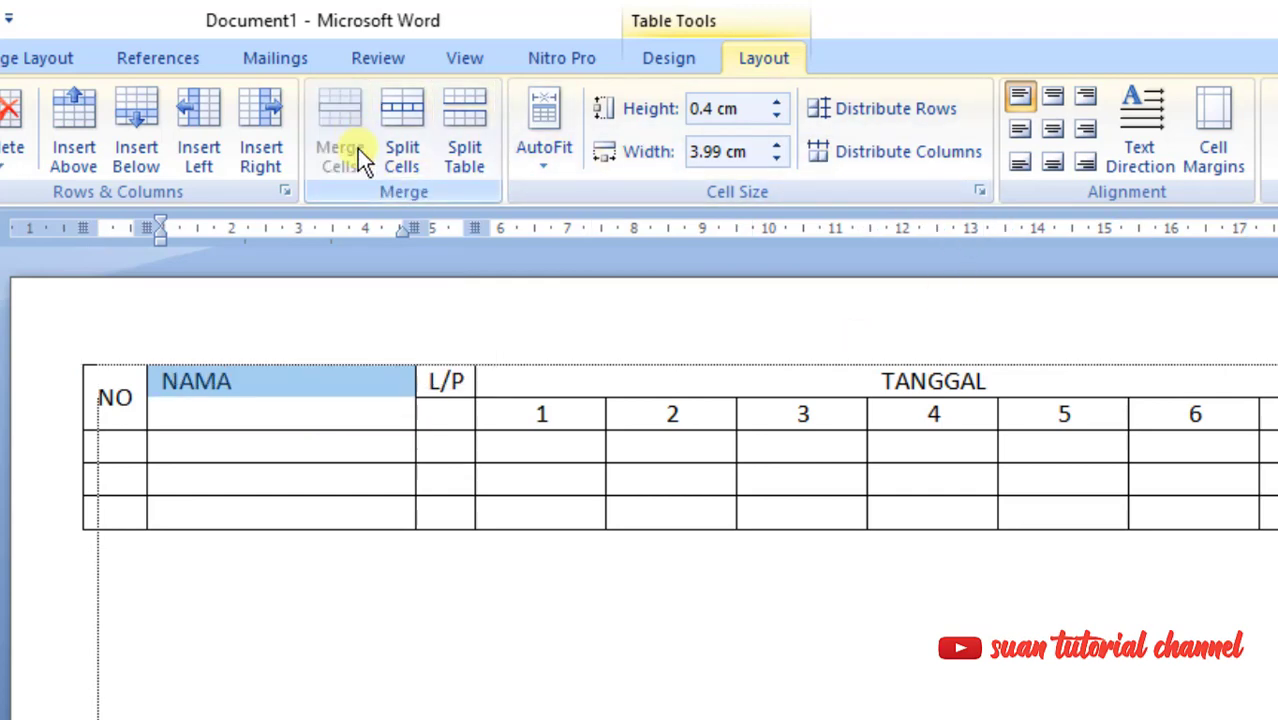
Step: Centre the NAMA header both ways, and merge the L/P header with the empty cell below it, centring its text likewise
{"action": "left_click", "coordinate": [1044, 135]}
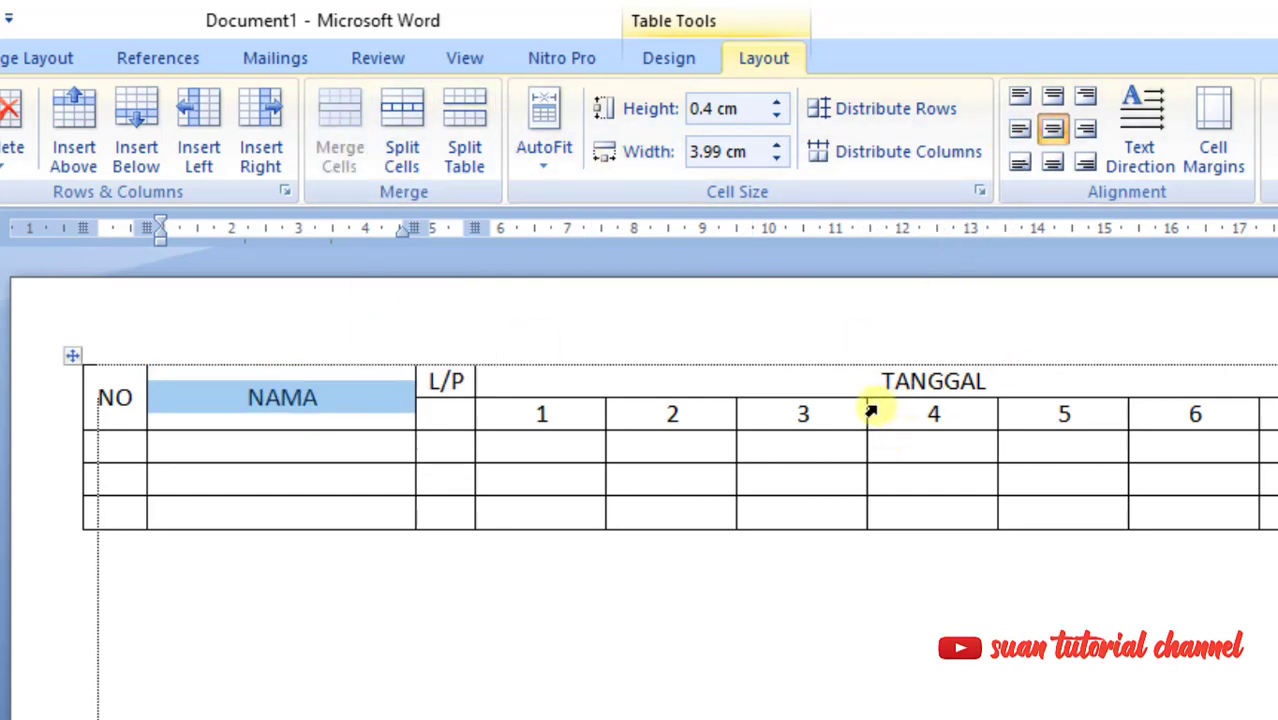
{"action": "left_click_drag", "start_coordinate": [430, 379], "coordinate": [445, 405]}
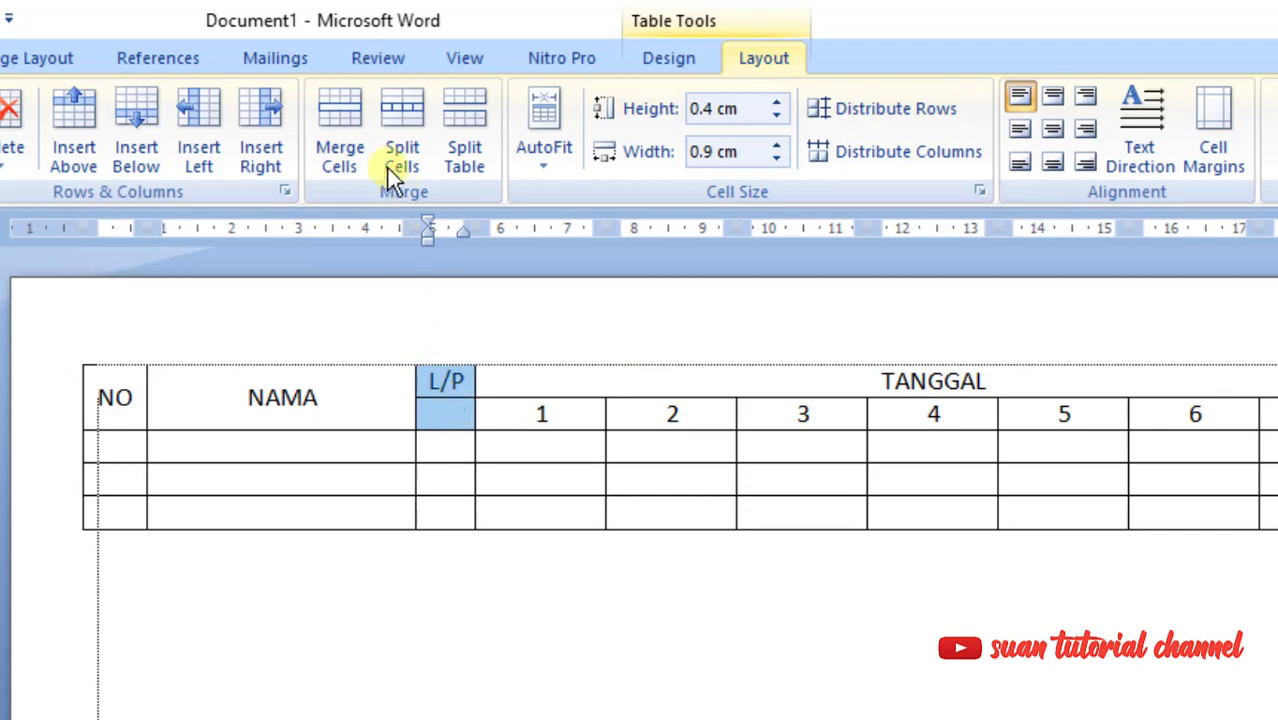
{"action": "left_click", "coordinate": [360, 132]}
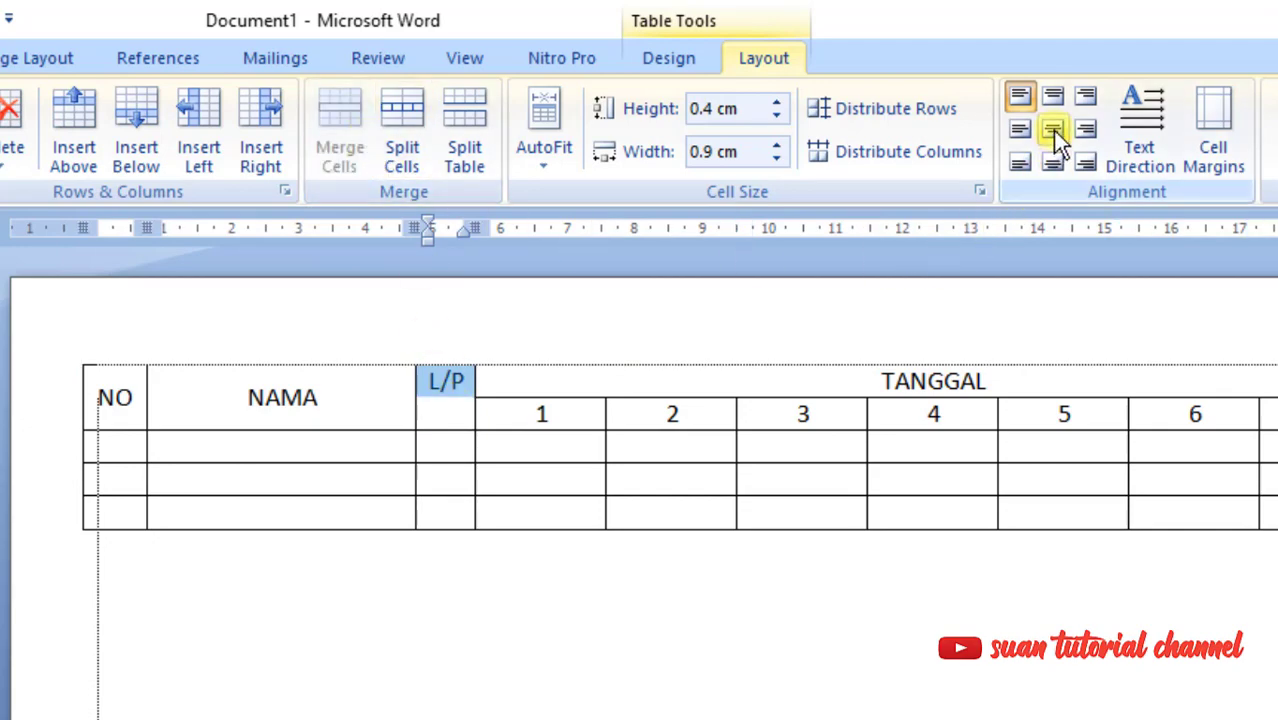
{"action": "left_click", "coordinate": [1053, 129]}
{"action": "left_click", "coordinate": [756, 514]}
{"action": "left_click", "coordinate": [1083, 509]}
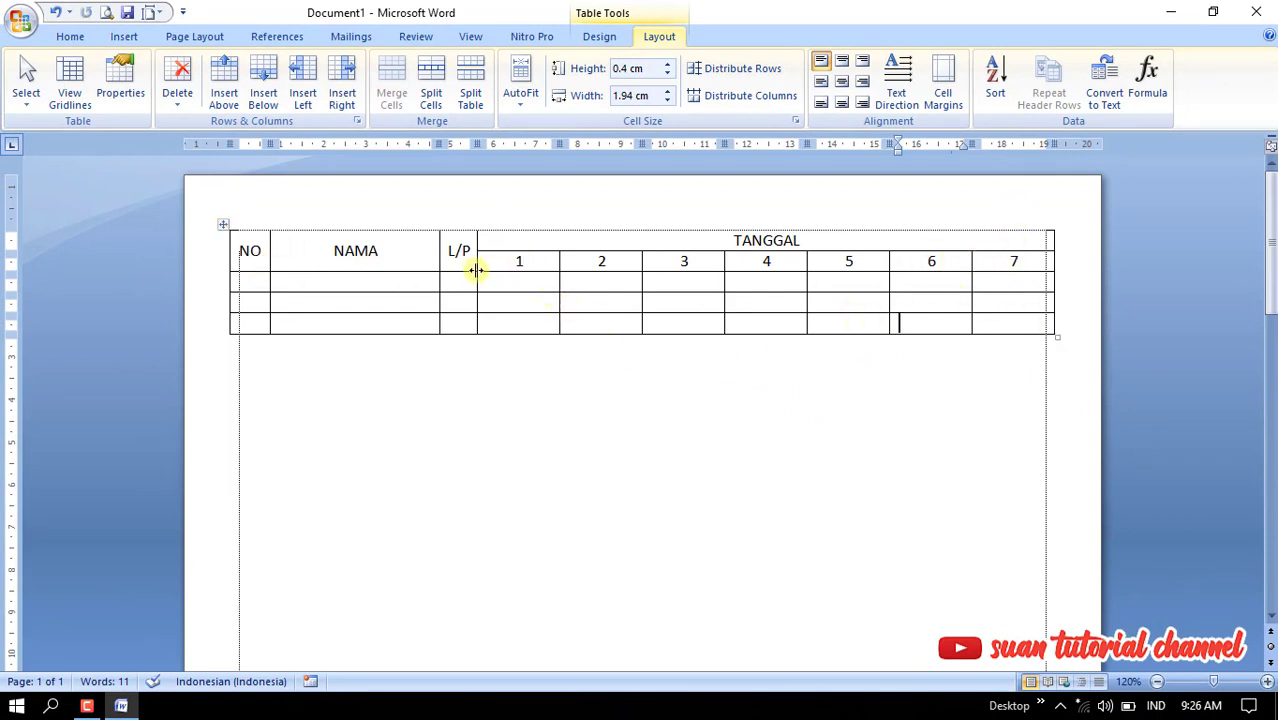
{"action": "left_click_drag", "start_coordinate": [516, 260], "coordinate": [975, 260]}
{"action": "left_click", "coordinate": [665, 318]}
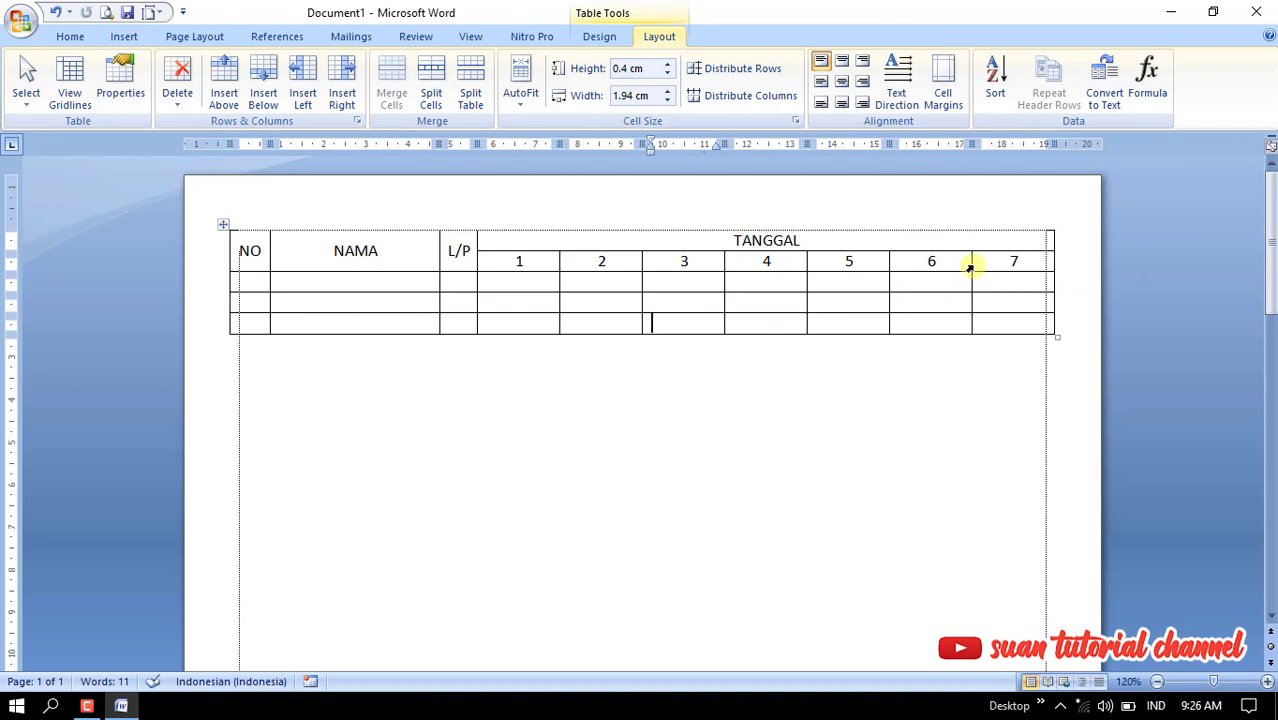
Step: Shift the column borders rightward from day 6 back to NAMA, narrowing the later day columns and widening the NAMA and L/P columns
{"action": "left_click_drag", "start_coordinate": [970, 261], "coordinate": [1001, 264]}
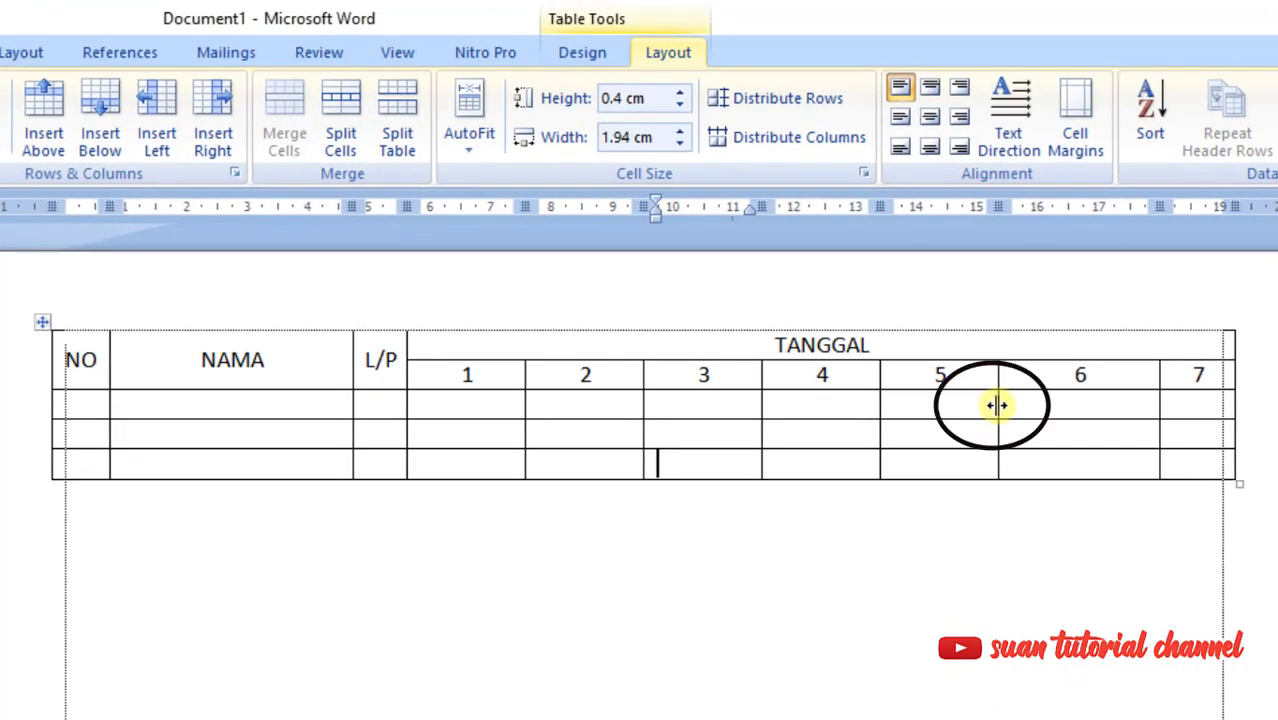
{"action": "left_click_drag", "start_coordinate": [997, 405], "coordinate": [1085, 402]}
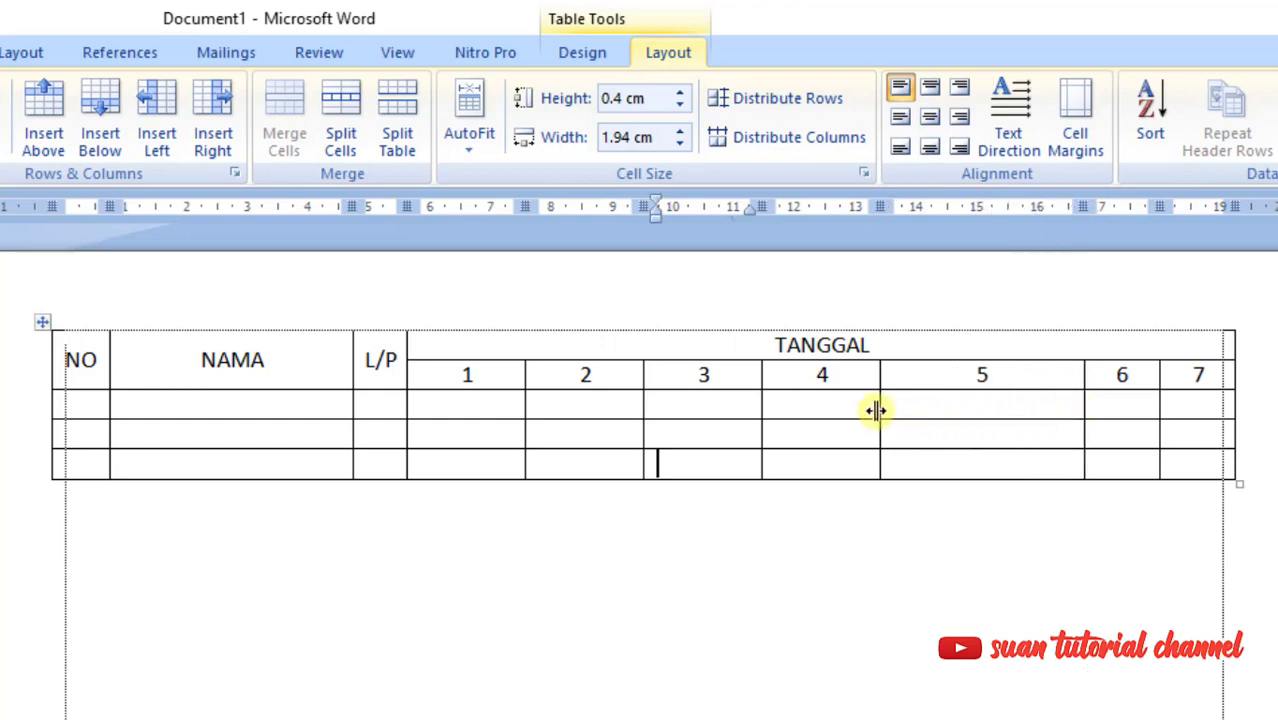
{"action": "left_click_drag", "start_coordinate": [876, 410], "coordinate": [1048, 410]}
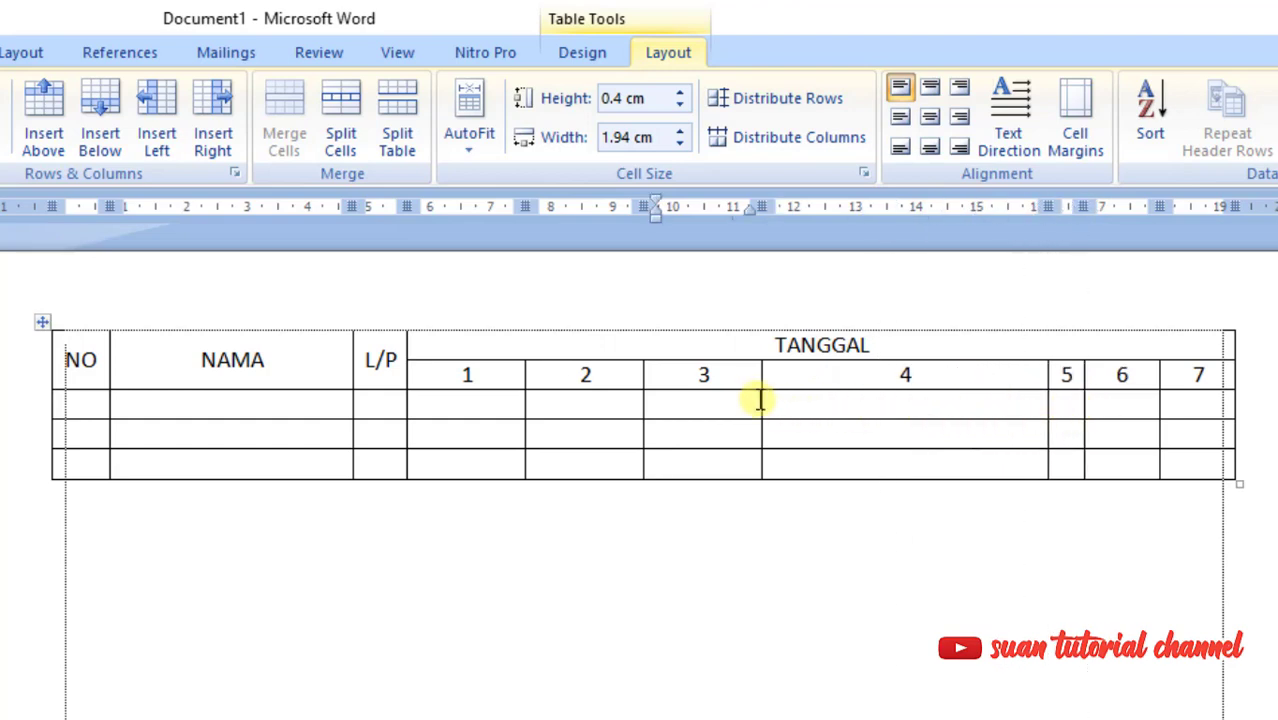
{"action": "left_click_drag", "start_coordinate": [760, 400], "coordinate": [993, 408]}
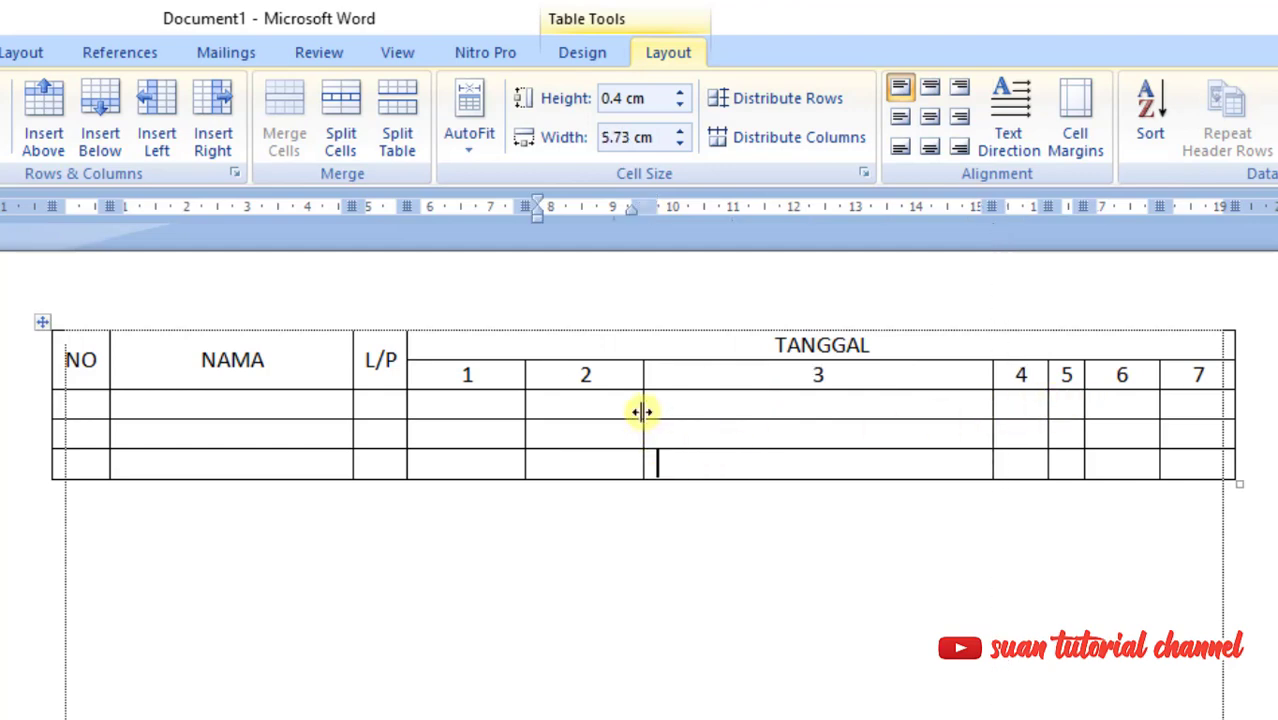
{"action": "left_click_drag", "start_coordinate": [642, 411], "coordinate": [948, 412]}
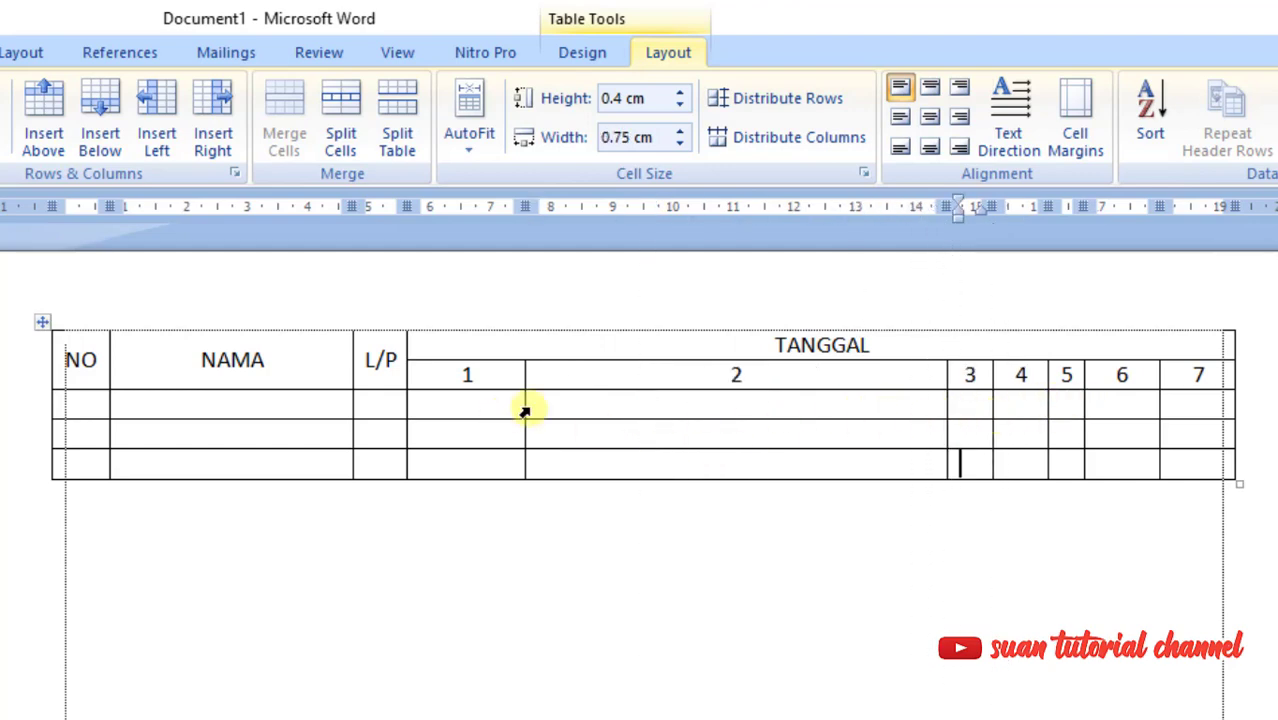
{"action": "left_click_drag", "start_coordinate": [520, 407], "coordinate": [856, 391]}
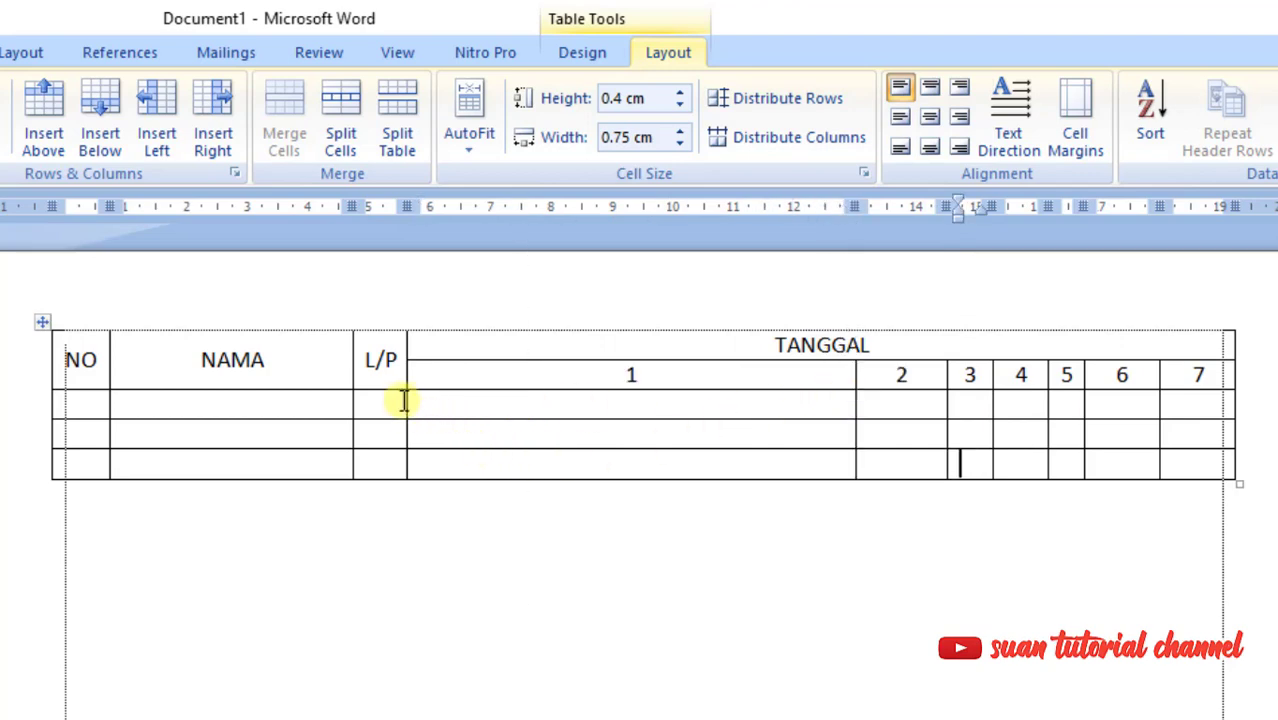
{"action": "left_click_drag", "start_coordinate": [405, 400], "coordinate": [567, 398]}
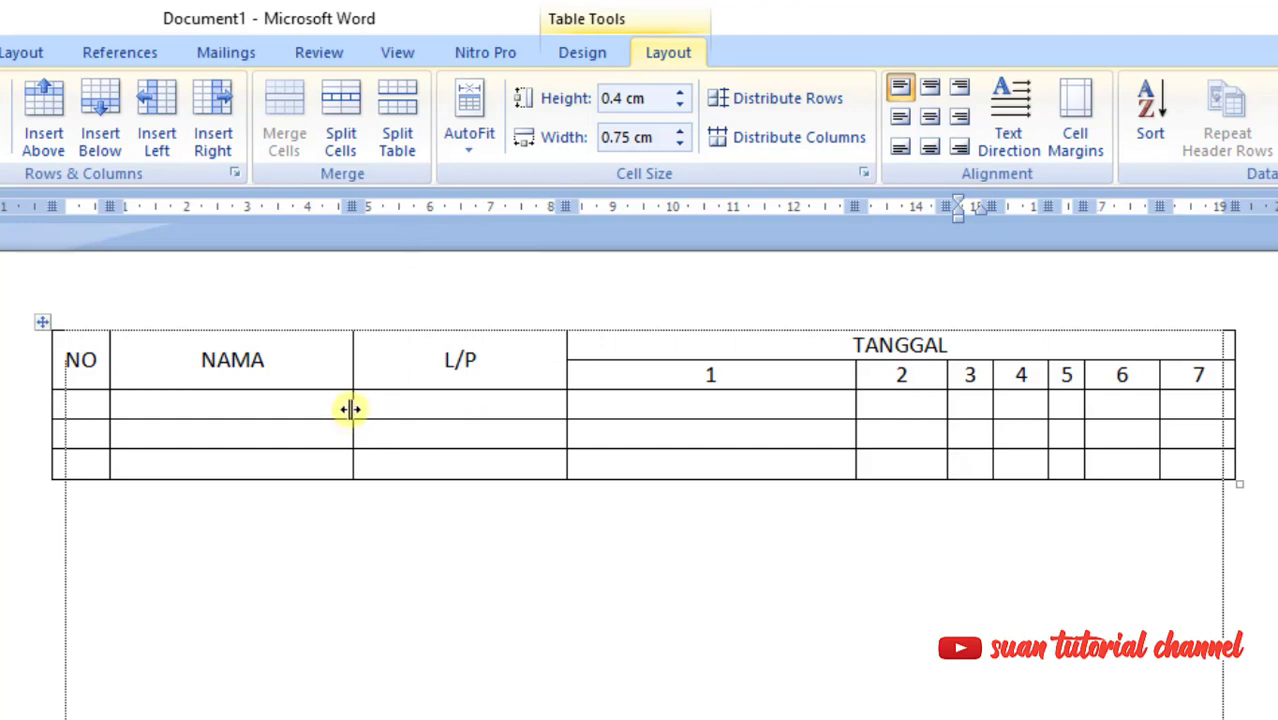
{"action": "left_click_drag", "start_coordinate": [350, 405], "coordinate": [461, 408]}
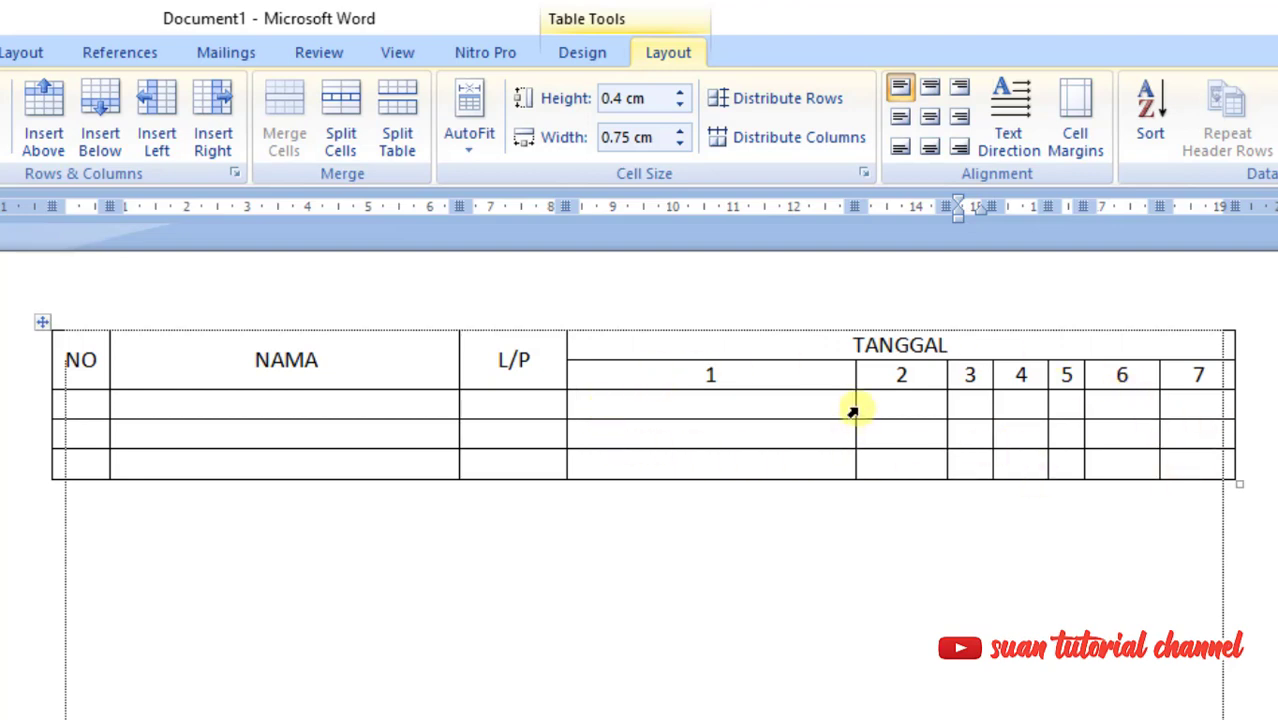
Step: Move the right borders of day columns 1 to 7 leftward one by one to roughly even out their widths
{"action": "left_click_drag", "start_coordinate": [853, 405], "coordinate": [673, 410]}
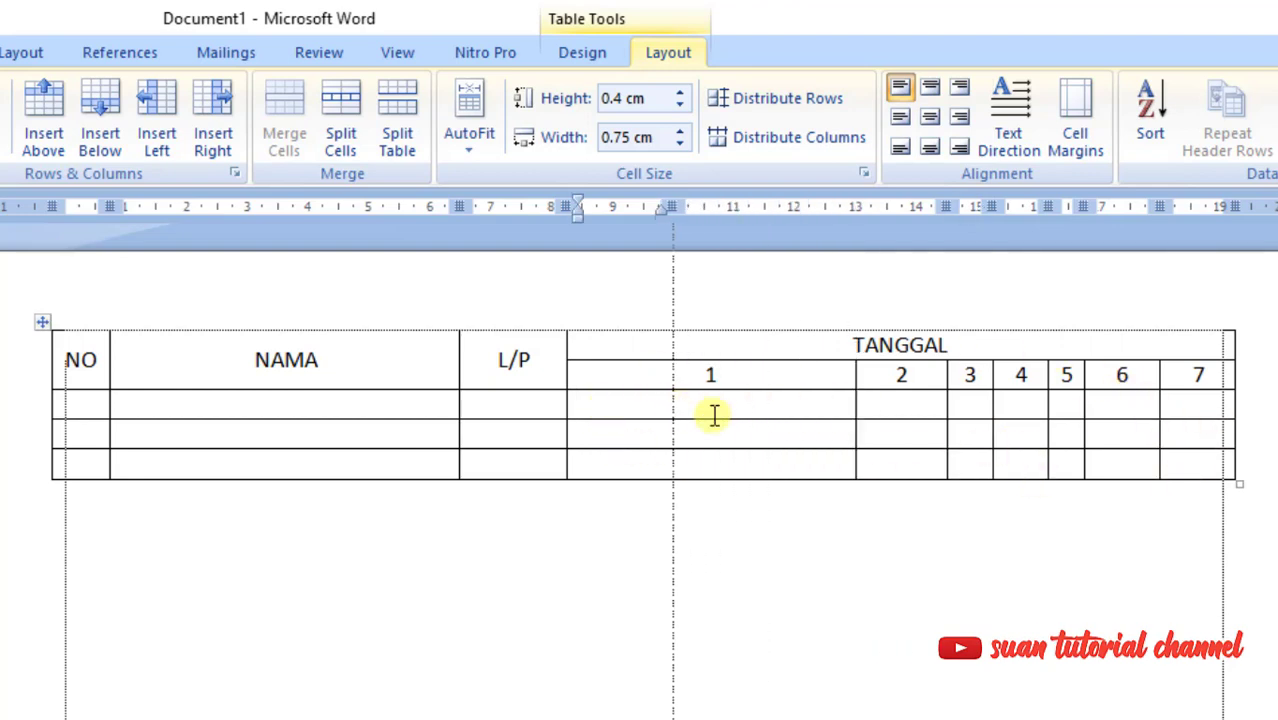
{"action": "left_click_drag", "start_coordinate": [945, 406], "coordinate": [768, 418]}
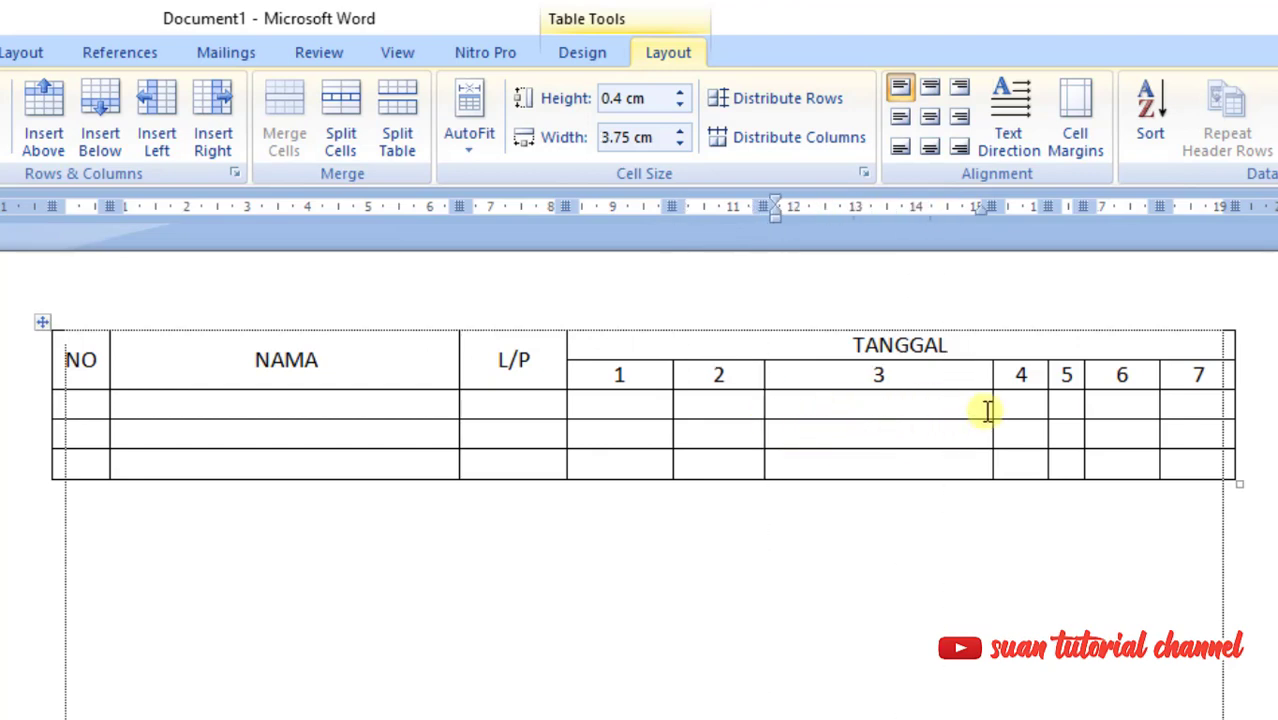
{"action": "left_click_drag", "start_coordinate": [988, 410], "coordinate": [856, 442]}
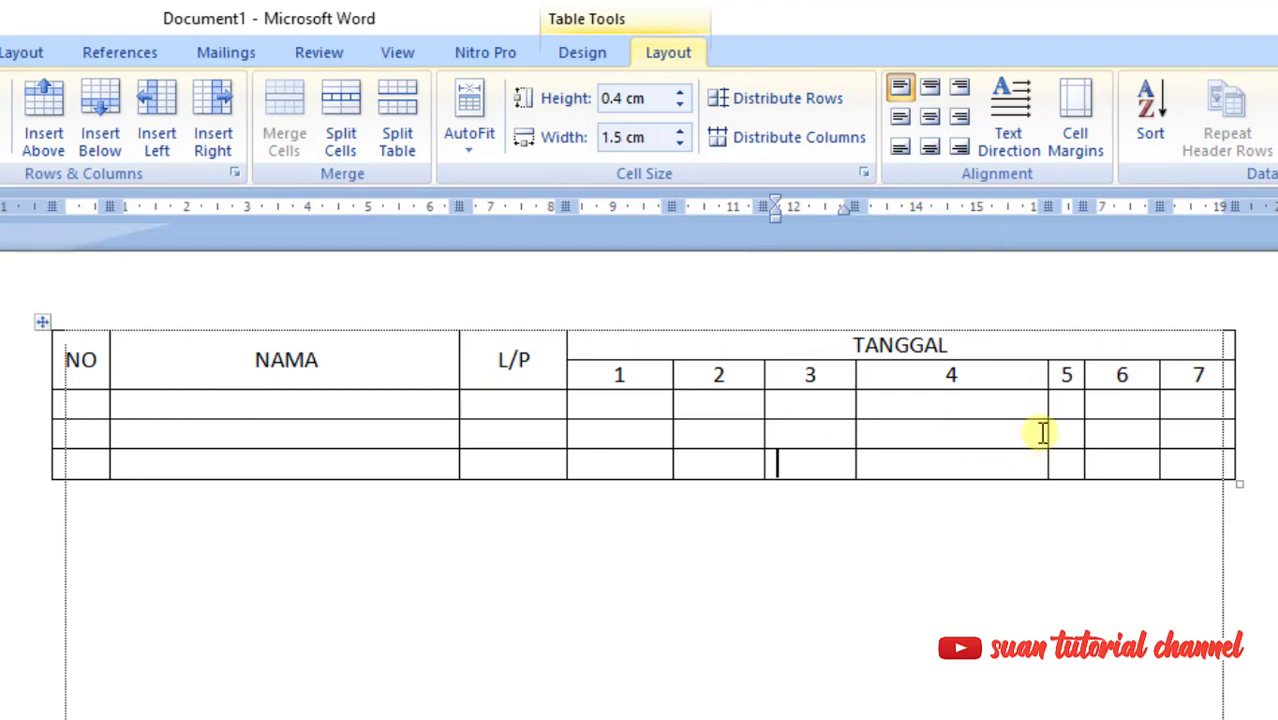
{"action": "left_click_drag", "start_coordinate": [1043, 405], "coordinate": [931, 416]}
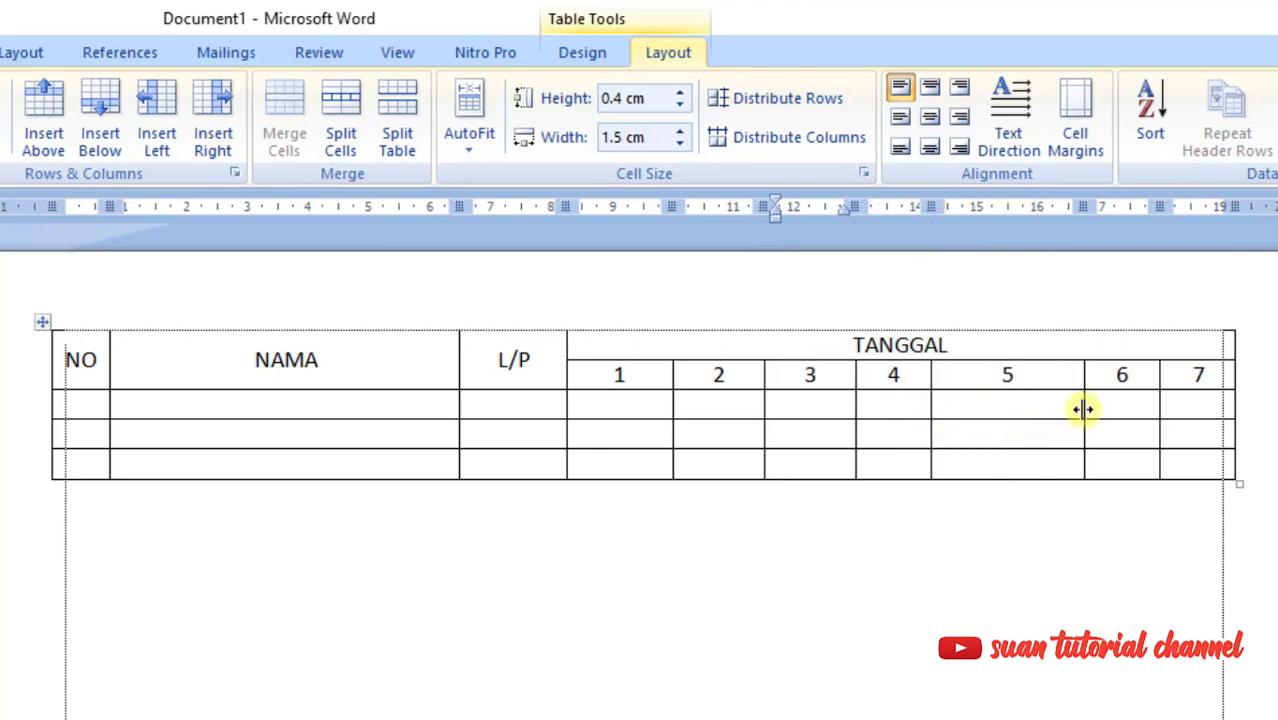
{"action": "left_click_drag", "start_coordinate": [1081, 405], "coordinate": [993, 422]}
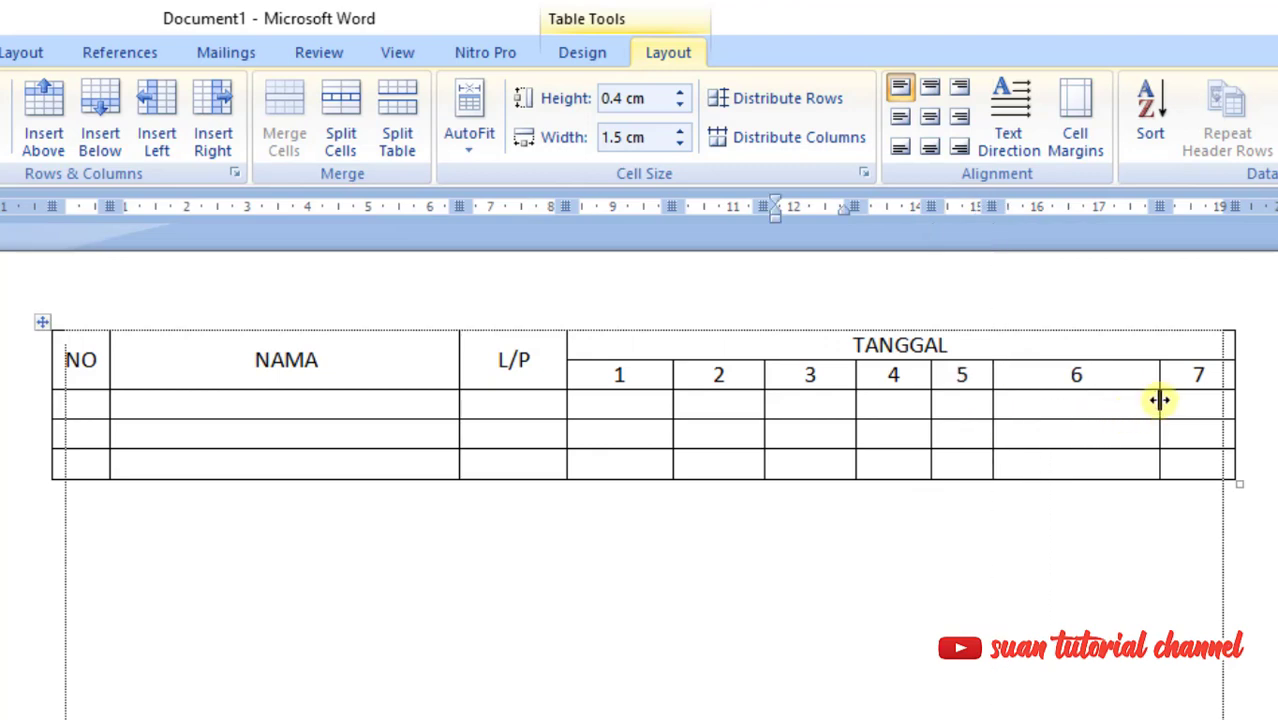
{"action": "left_click_drag", "start_coordinate": [1160, 400], "coordinate": [1050, 414]}
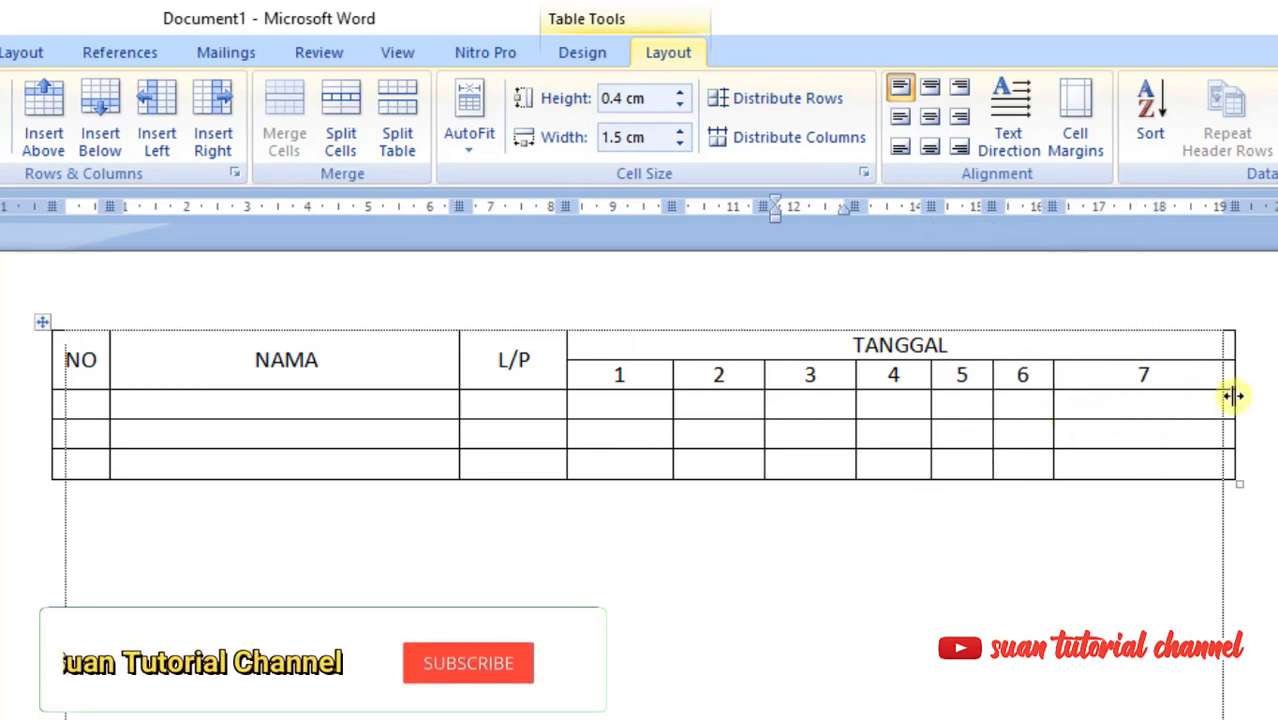
{"action": "left_click_drag", "start_coordinate": [1232, 397], "coordinate": [1172, 415]}
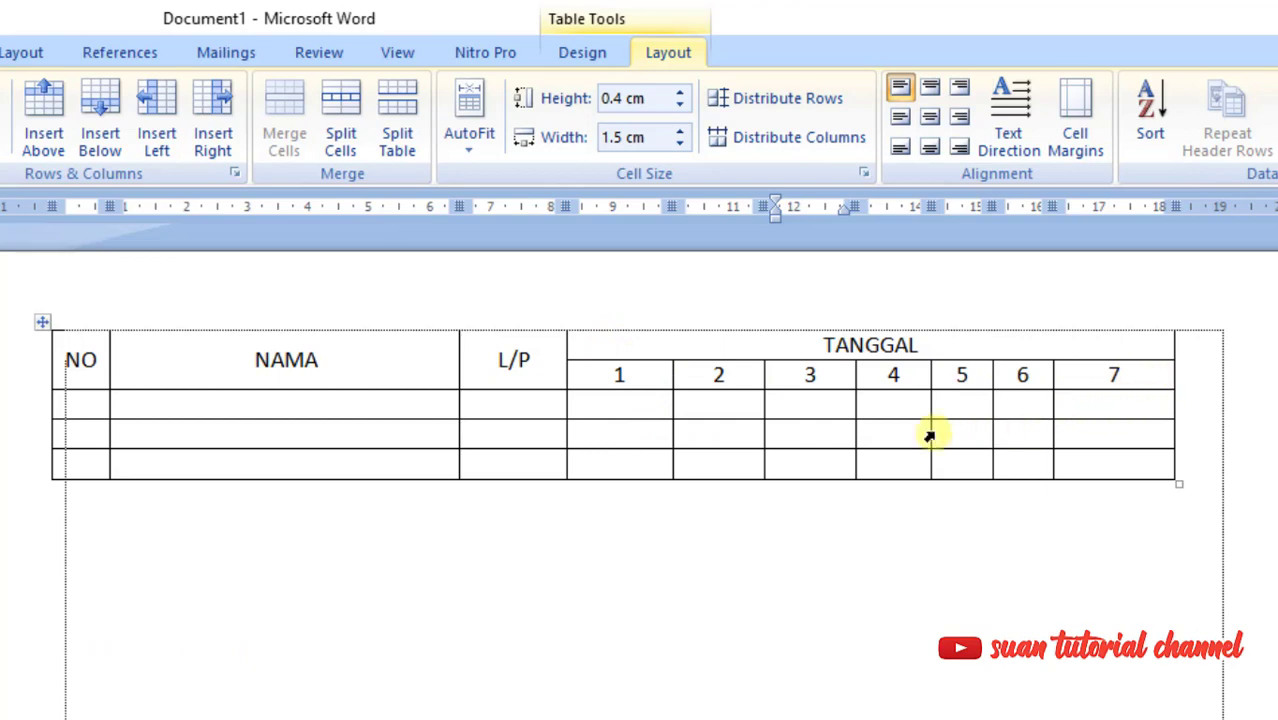
{"action": "left_click_drag", "start_coordinate": [617, 374], "coordinate": [1160, 457]}
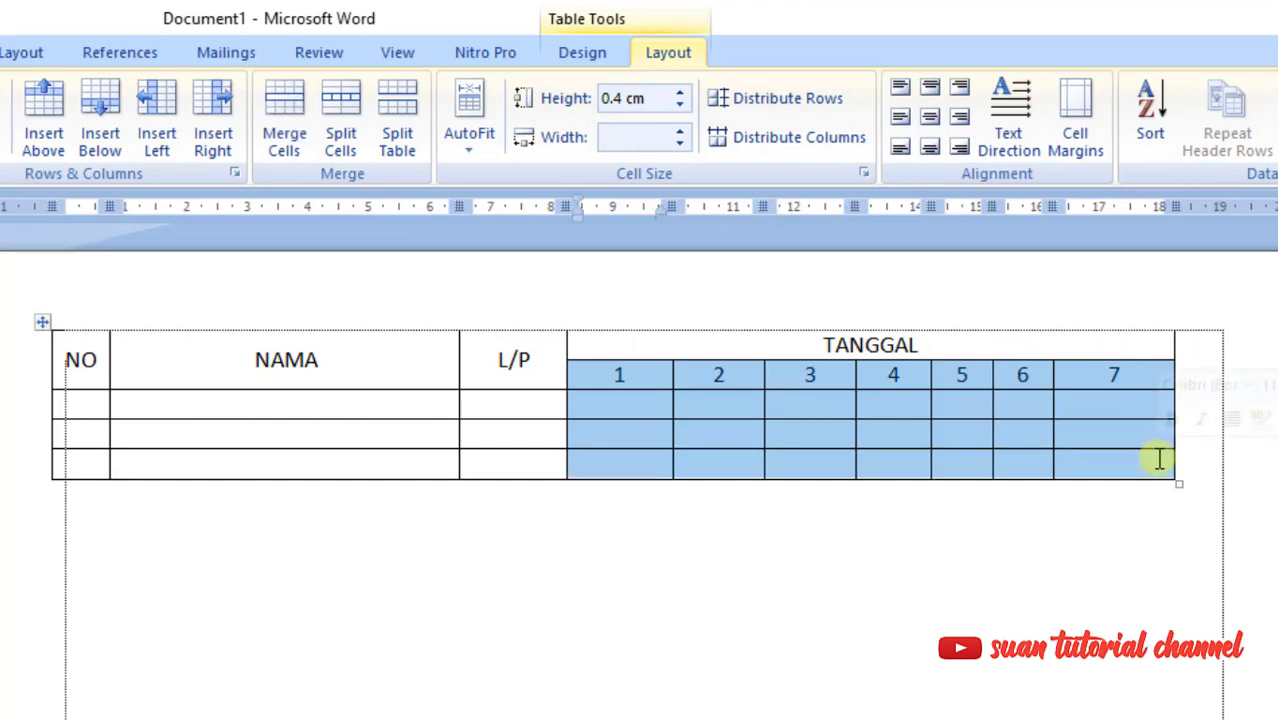
{"action": "left_click", "coordinate": [627, 313]}
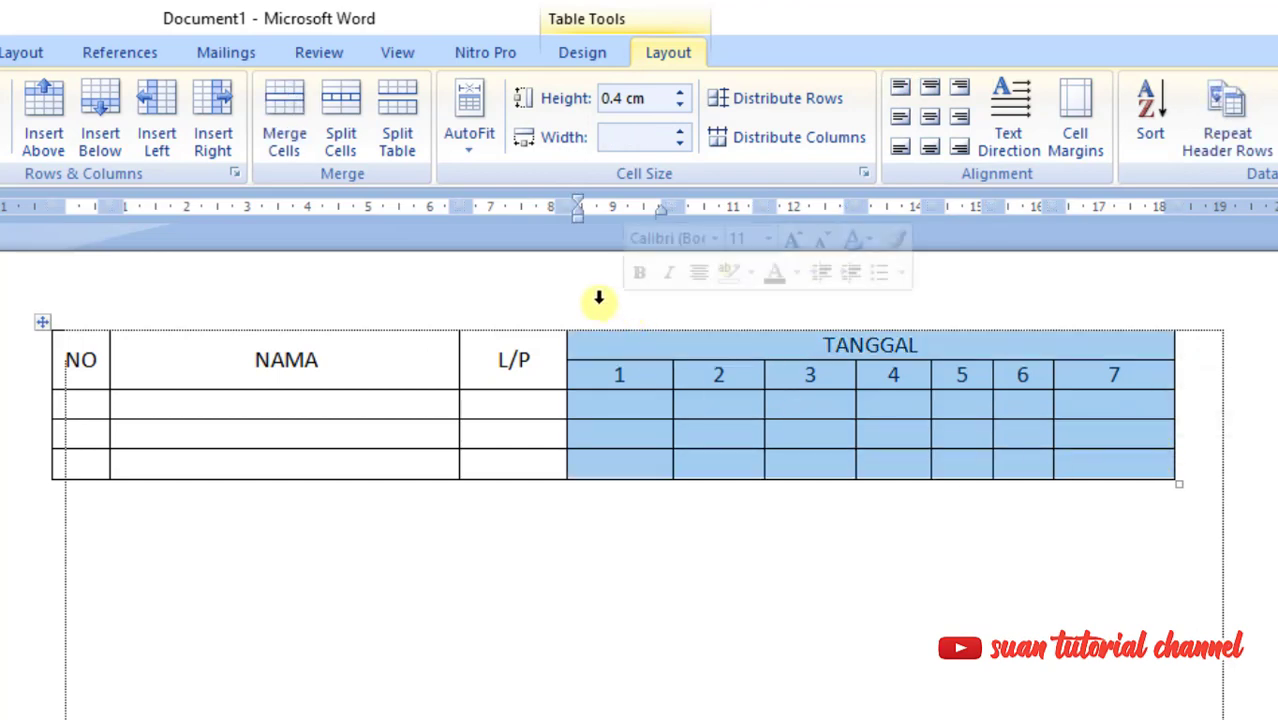
{"action": "left_click", "coordinate": [700, 400]}
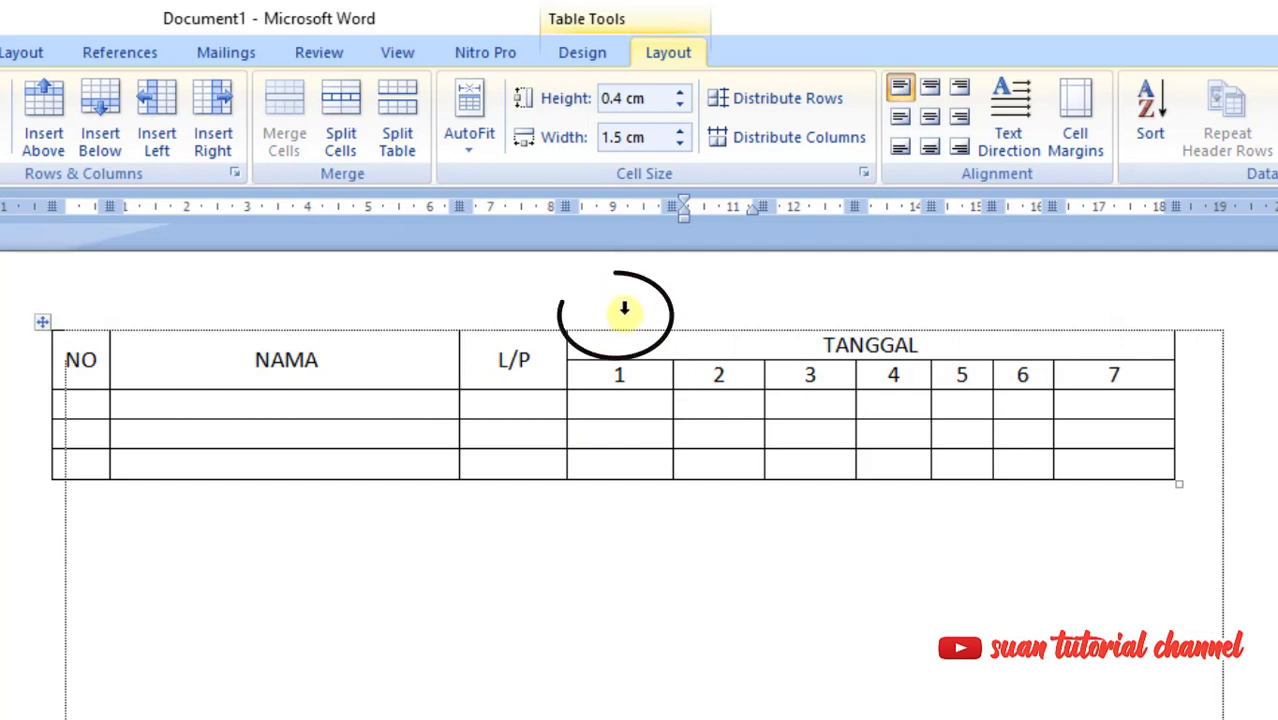
{"action": "left_click", "coordinate": [619, 311]}
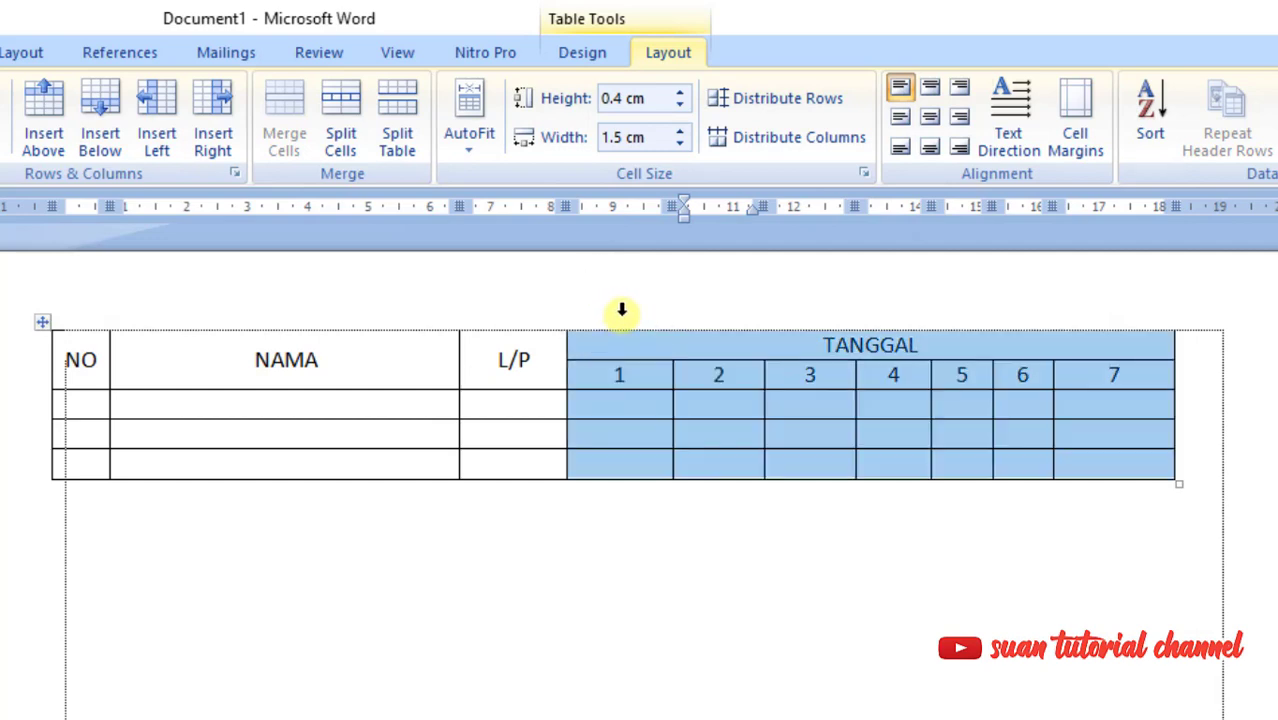
{"action": "right_click", "coordinate": [775, 408]}
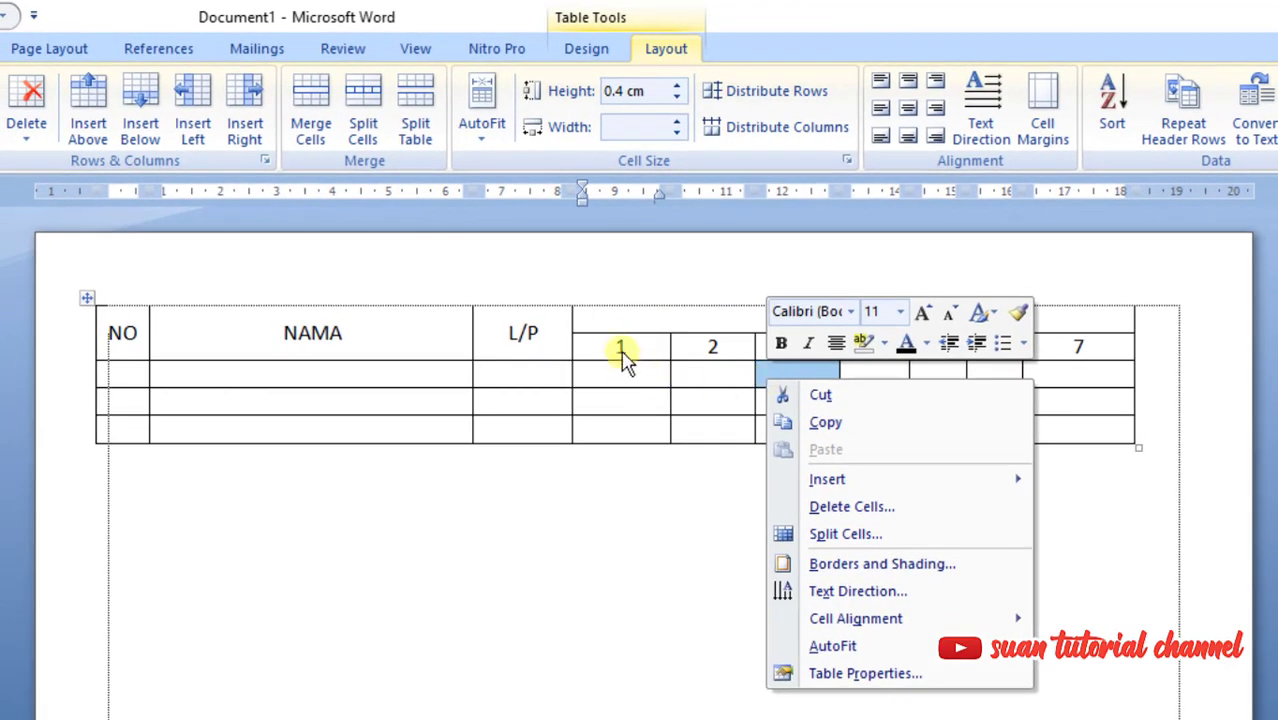
{"action": "left_click", "coordinate": [613, 333]}
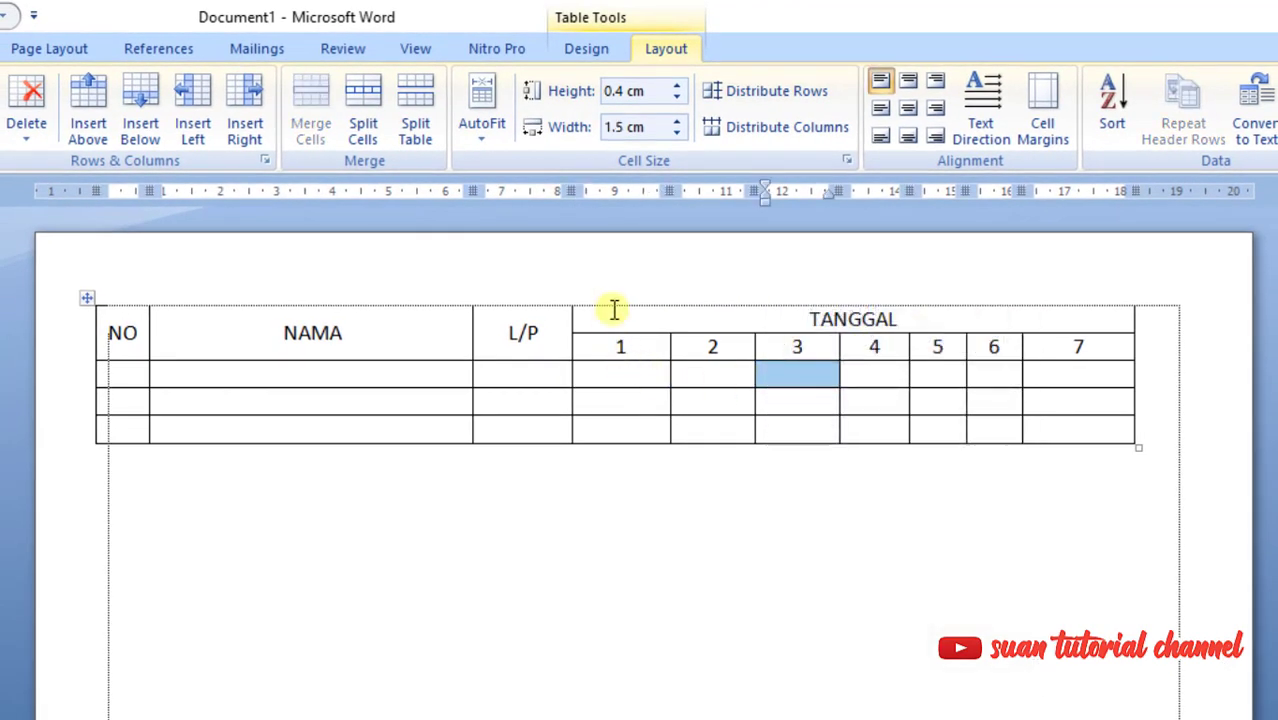
{"action": "left_click", "coordinate": [613, 309]}
{"action": "left_click", "coordinate": [617, 350]}
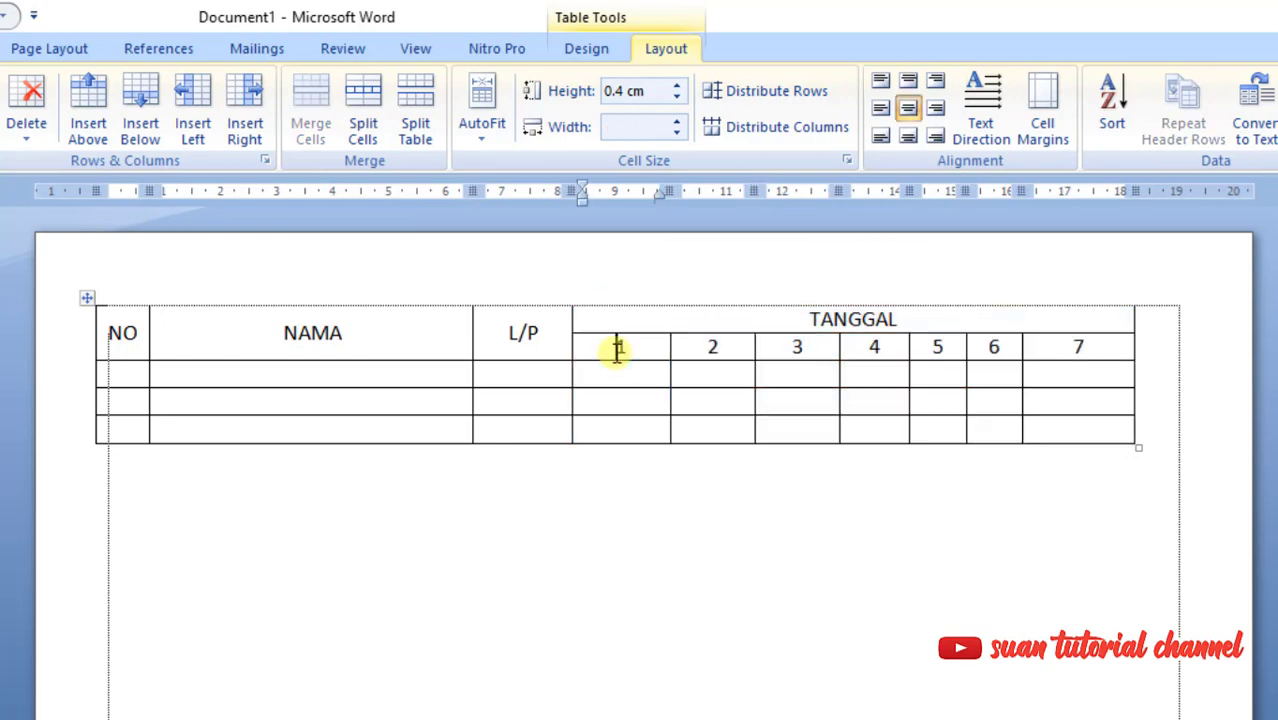
Step: Set the preferred width of all the day columns under TANGGAL to 2 cm, measured in centimetres
{"action": "left_click", "coordinate": [613, 306]}
{"action": "right_click", "coordinate": [613, 306]}
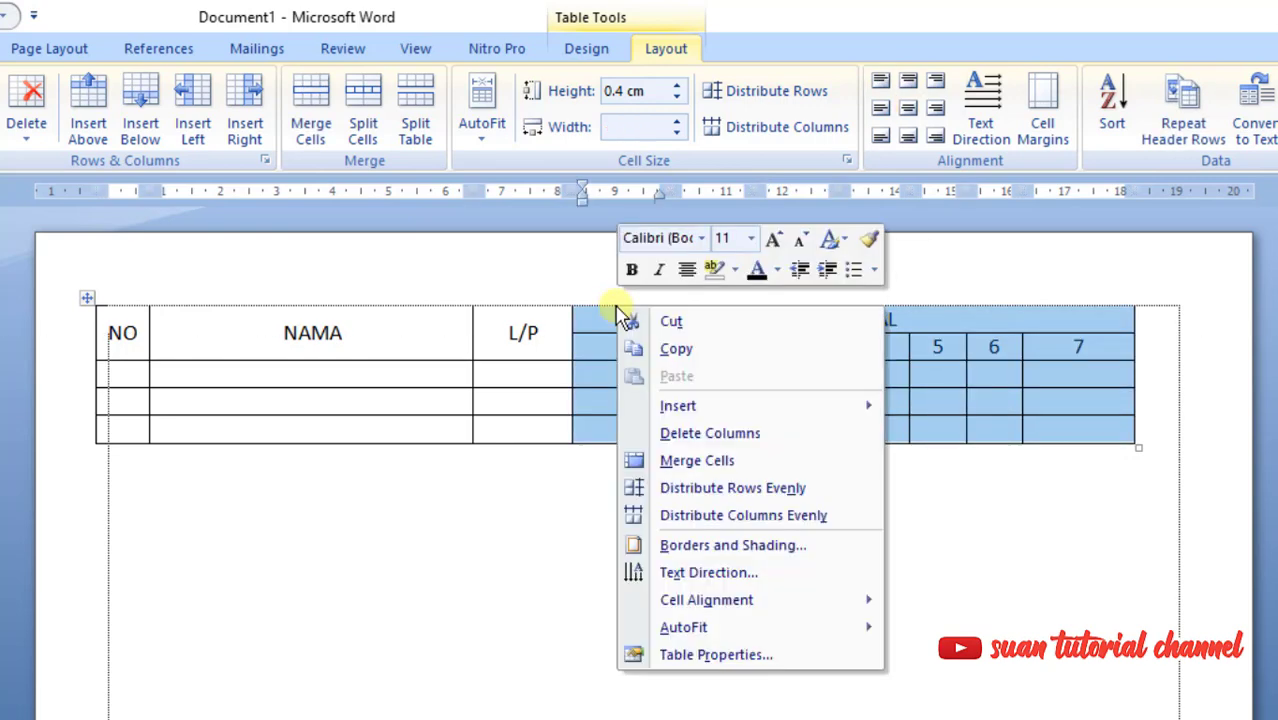
{"action": "left_click", "coordinate": [685, 653]}
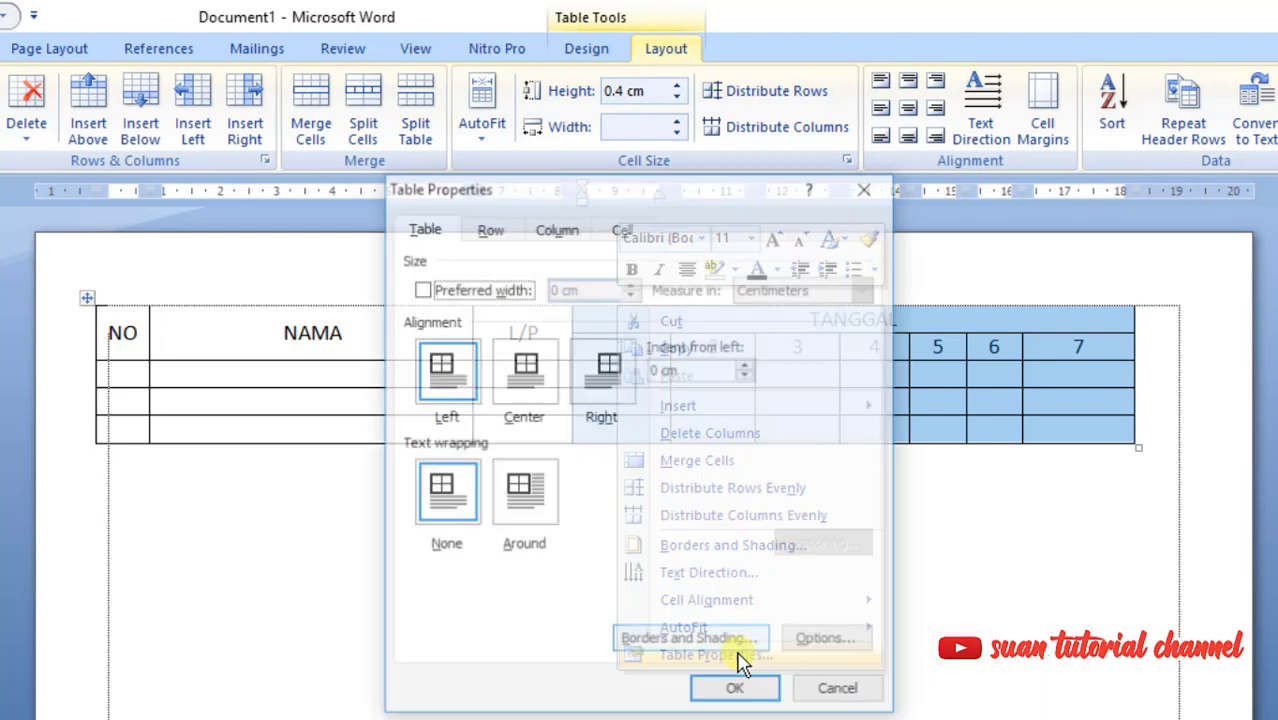
{"action": "left_click", "coordinate": [562, 228]}
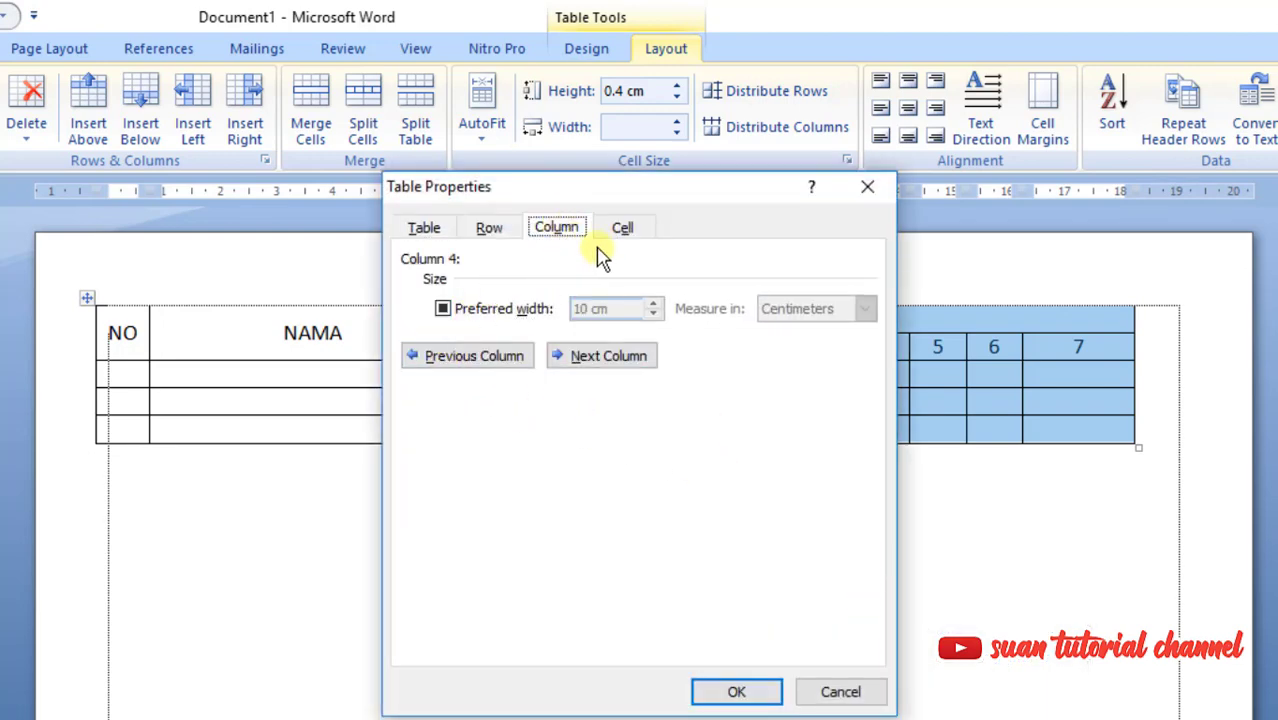
{"action": "left_click", "coordinate": [445, 310]}
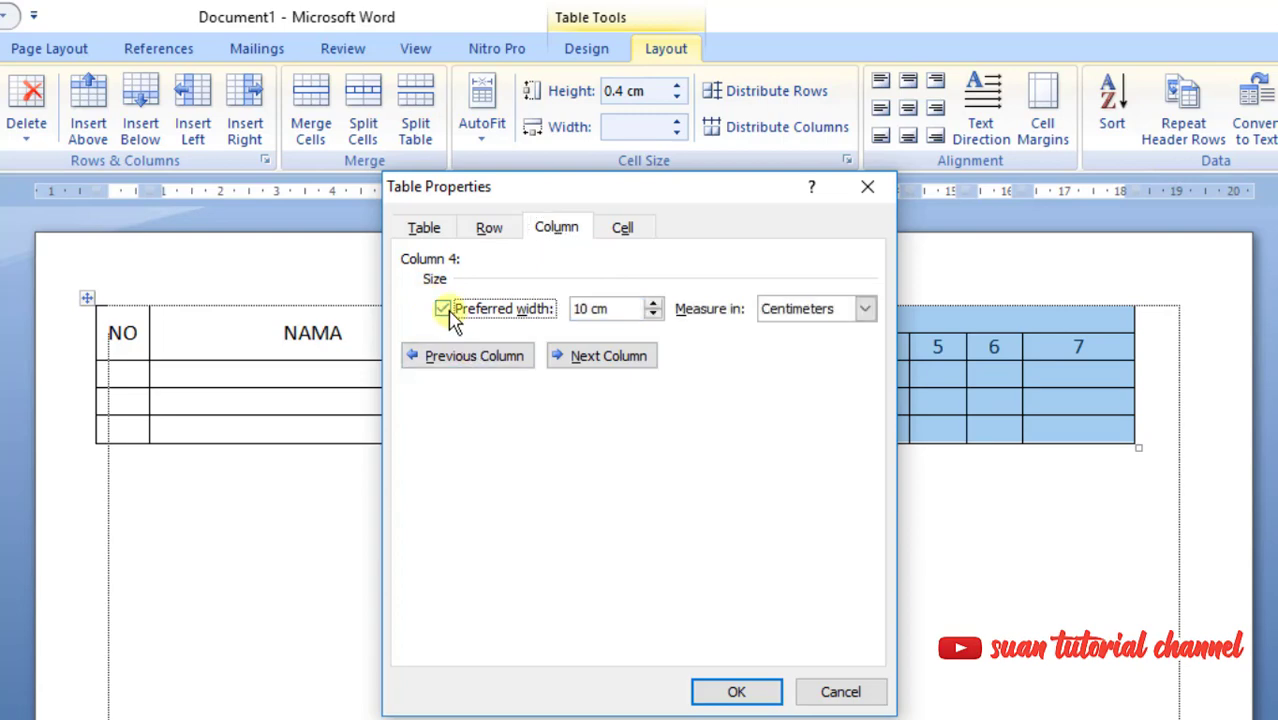
{"action": "double_click", "coordinate": [583, 310]}
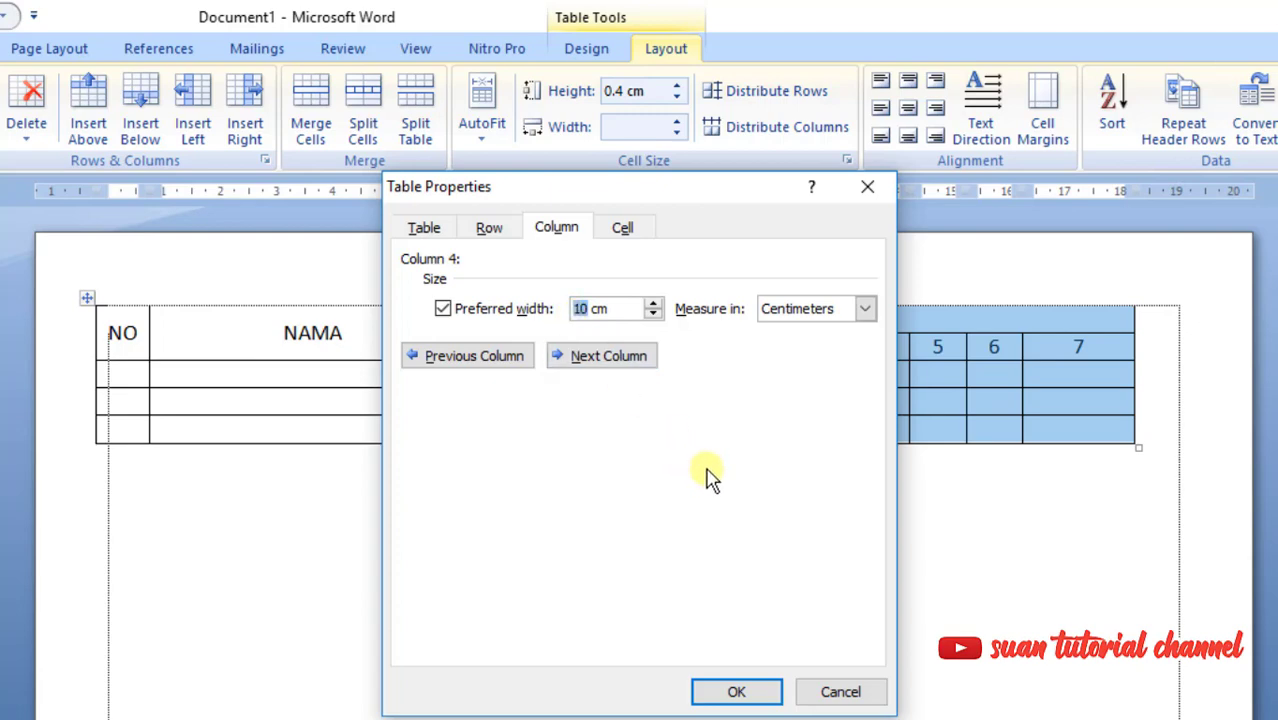
{"action": "type", "text": "2"}
{"action": "left_click", "coordinate": [866, 311]}
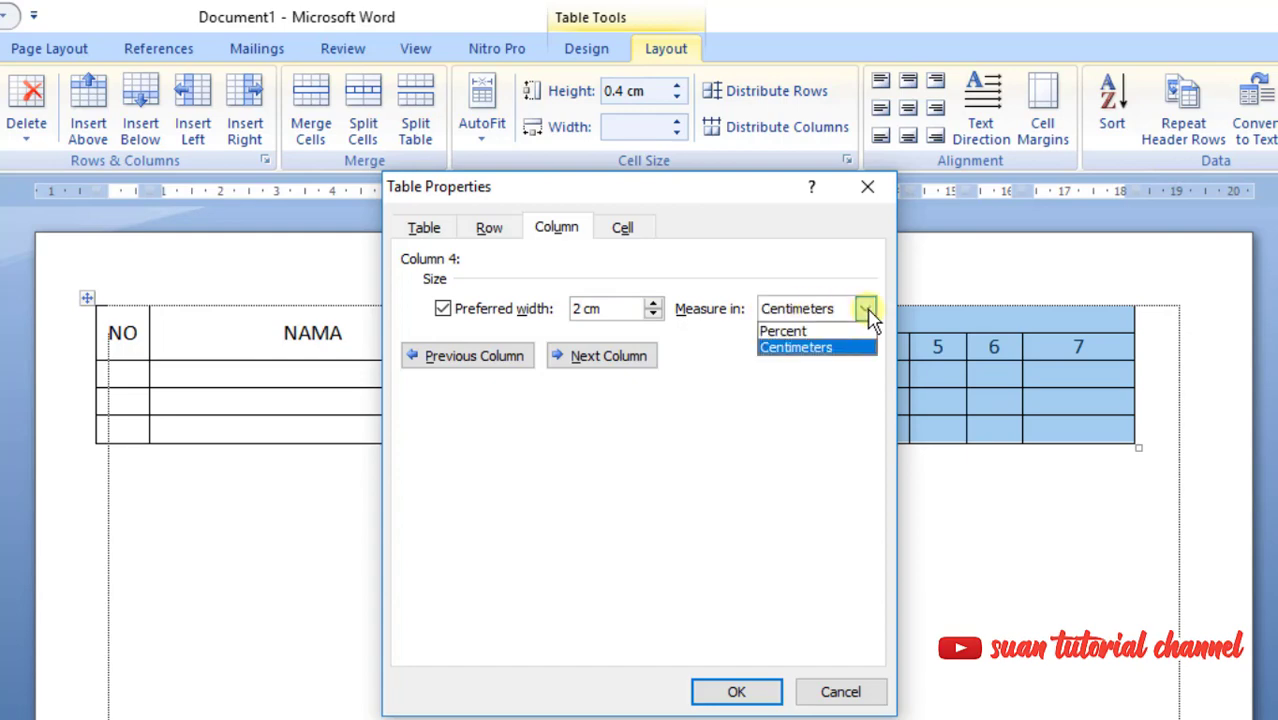
{"action": "left_click", "coordinate": [818, 349]}
{"action": "left_click", "coordinate": [765, 692]}
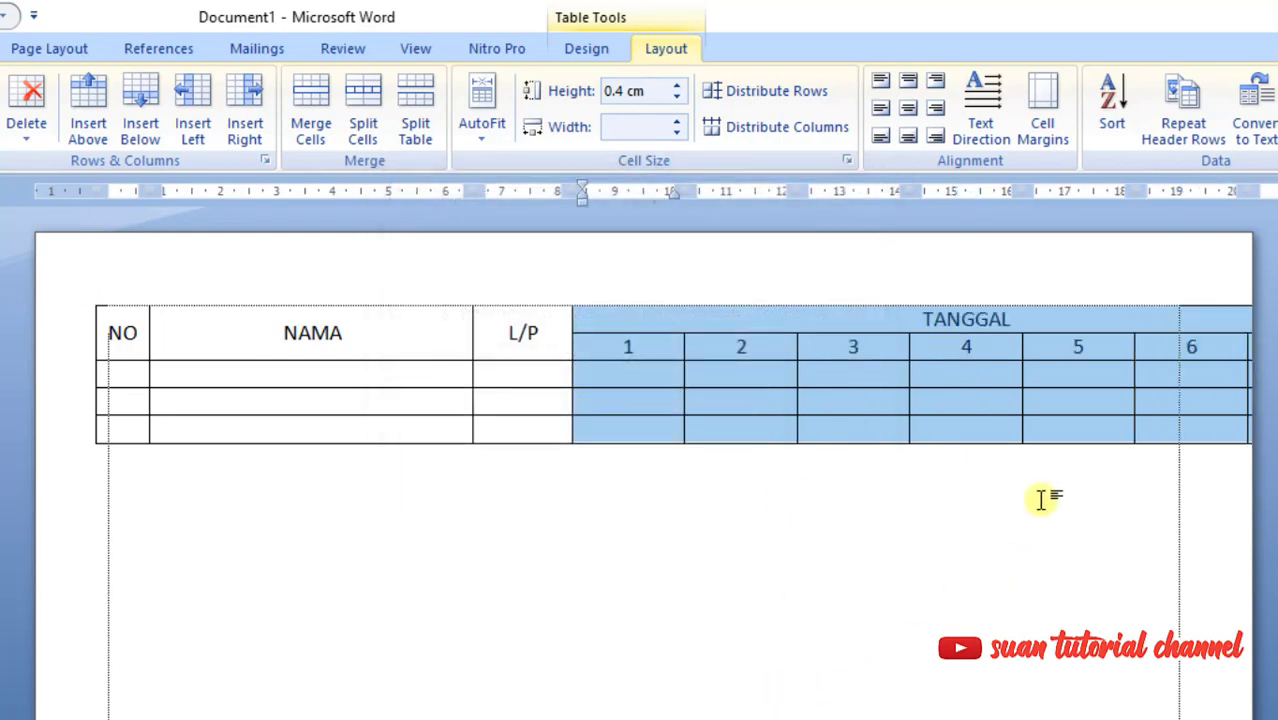
{"action": "left_click", "coordinate": [1081, 400]}
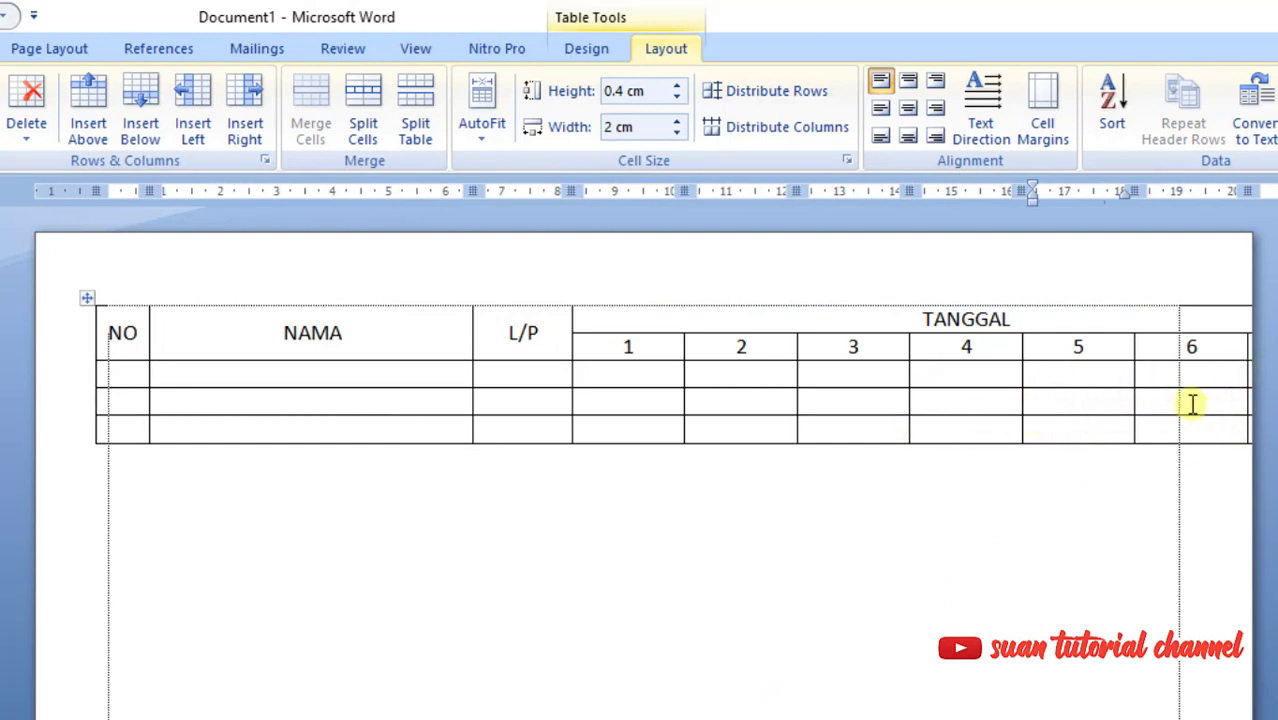
Step: Set the preferred width of all the day columns under TANGGAL to 0,5 cm
{"action": "left_click", "coordinate": [641, 293]}
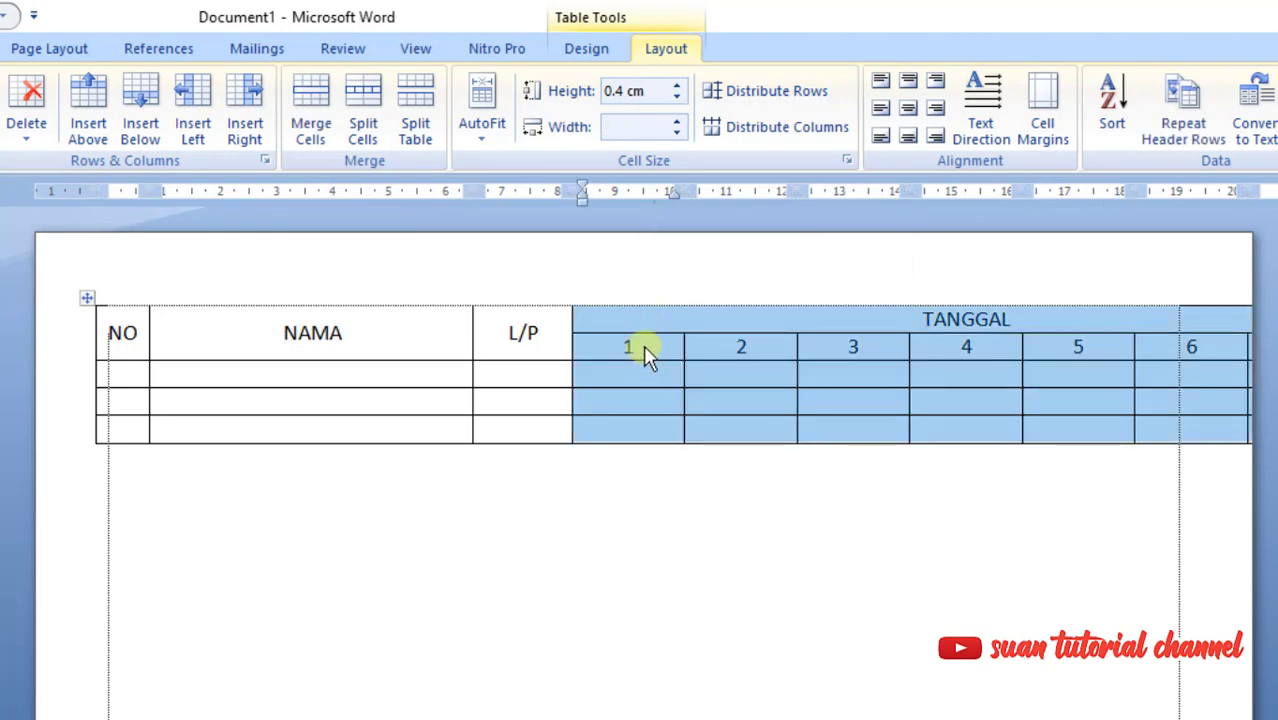
{"action": "right_click", "coordinate": [645, 350]}
{"action": "left_click", "coordinate": [697, 697]}
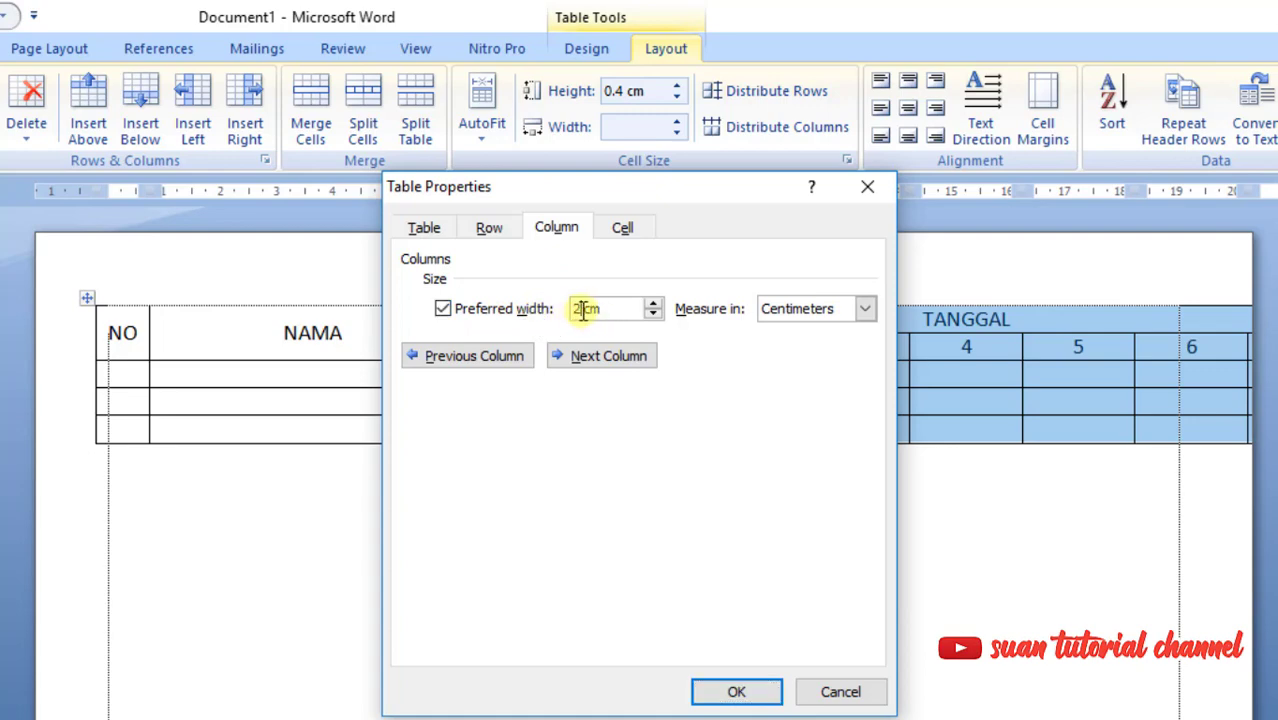
{"action": "left_click_drag", "start_coordinate": [583, 310], "coordinate": [556, 310]}
{"action": "left_click", "coordinate": [768, 692]}
{"action": "left_click", "coordinate": [642, 535]}
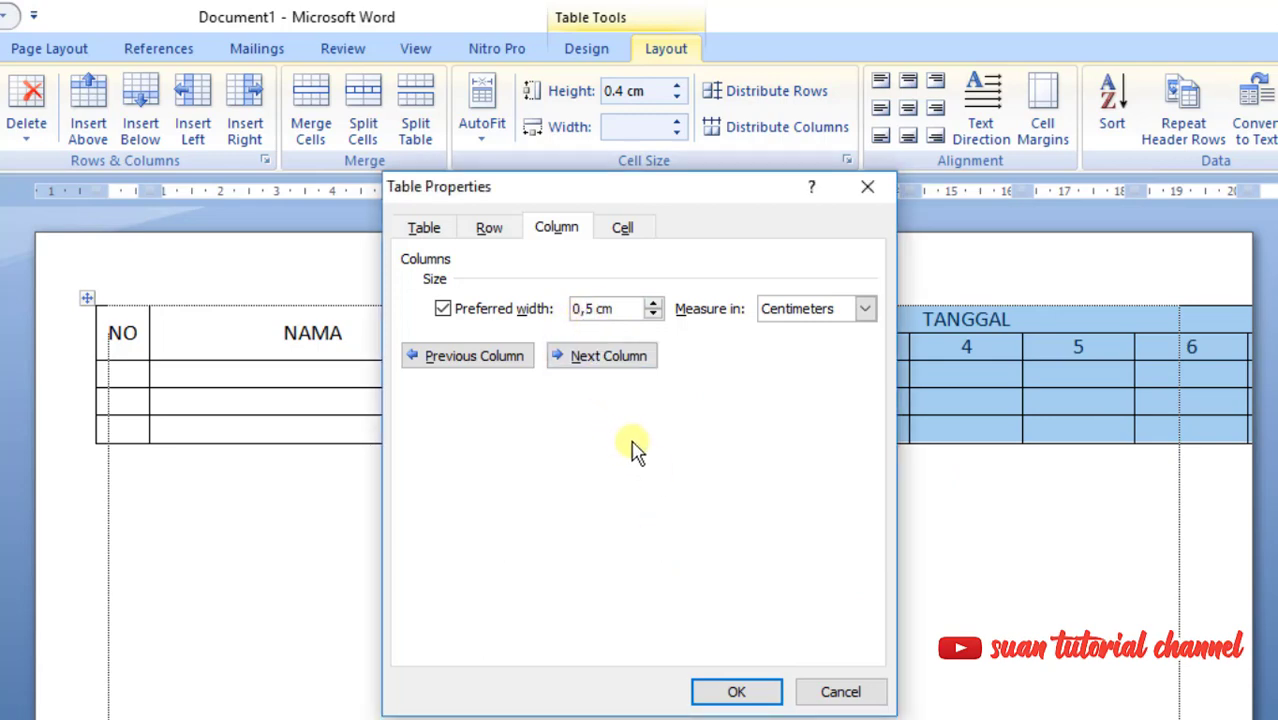
{"action": "left_click", "coordinate": [740, 692]}
{"action": "left_click", "coordinate": [812, 432]}
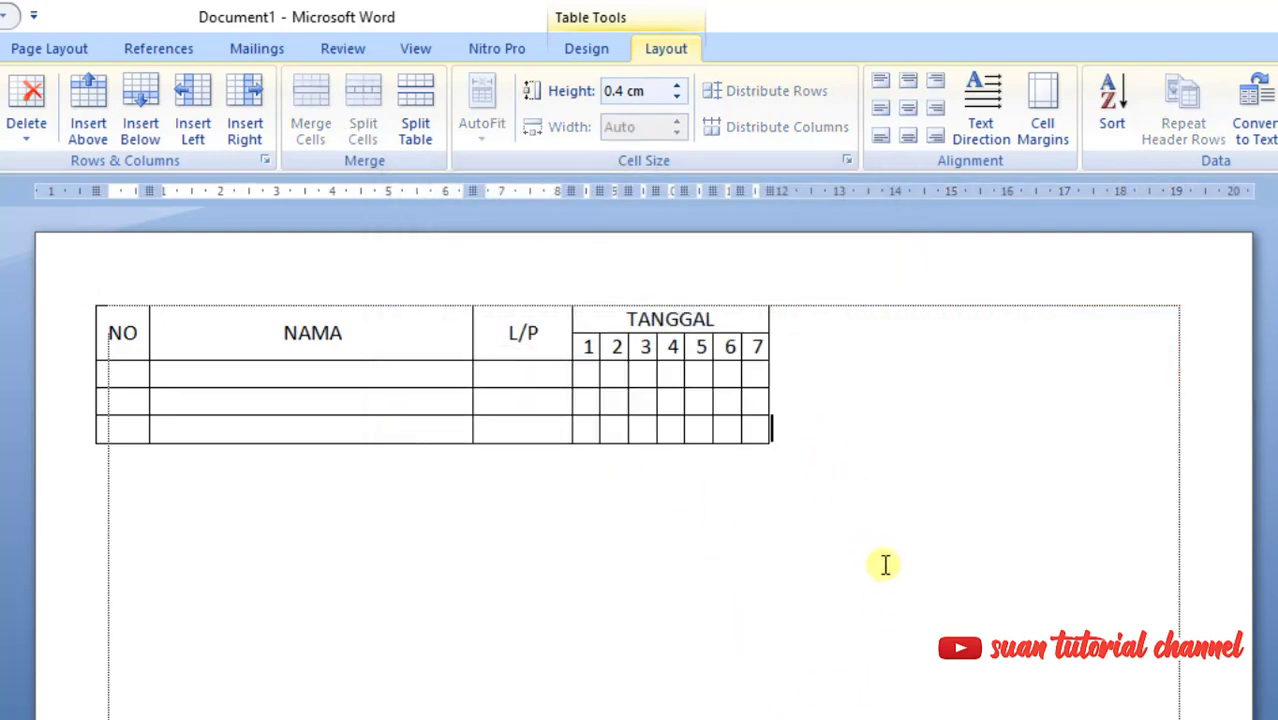
Step: Set the preferred width of day columns 1 to 7 under TANGGAL to 1 cm
{"action": "left_click", "coordinate": [759, 435]}
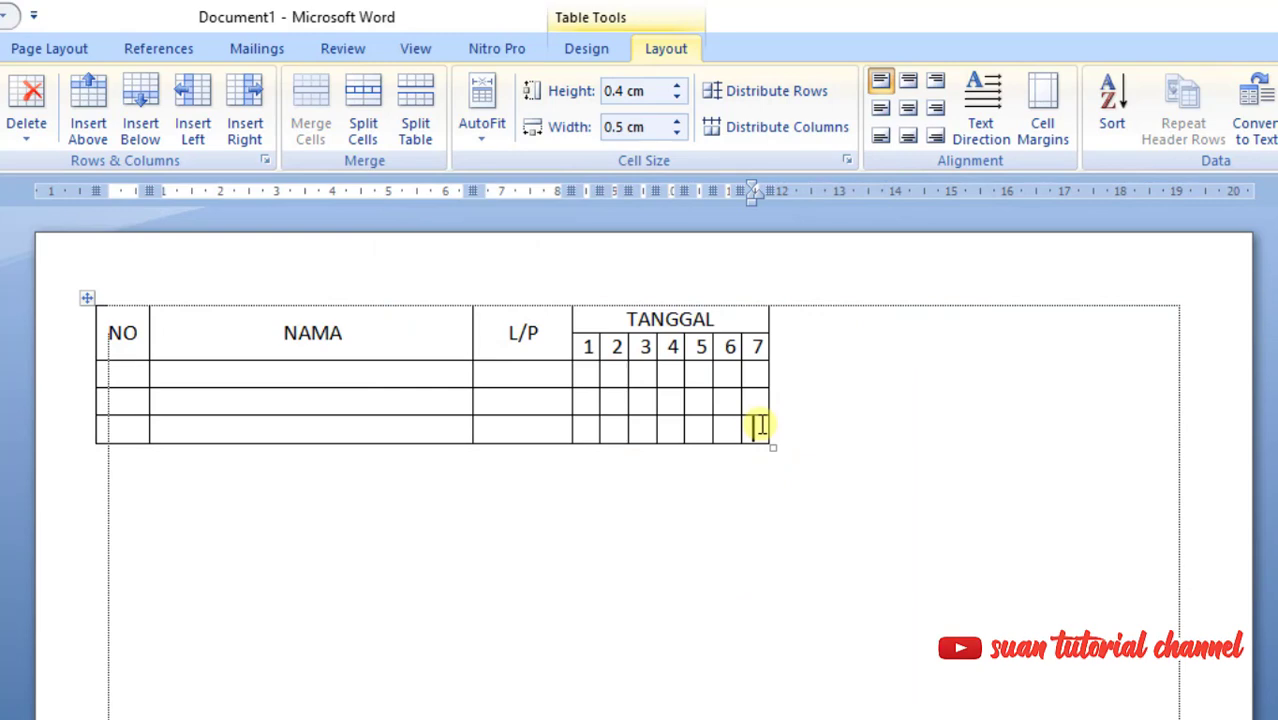
{"action": "left_click", "coordinate": [748, 287]}
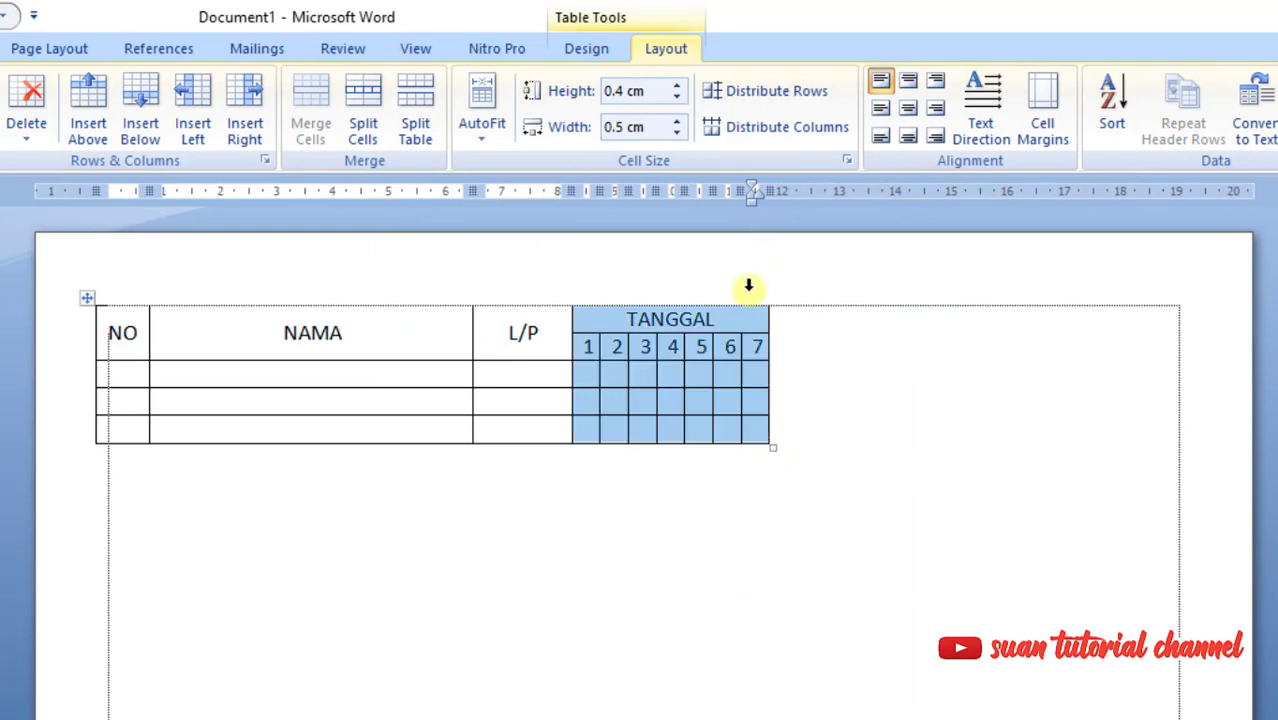
{"action": "right_click", "coordinate": [699, 322]}
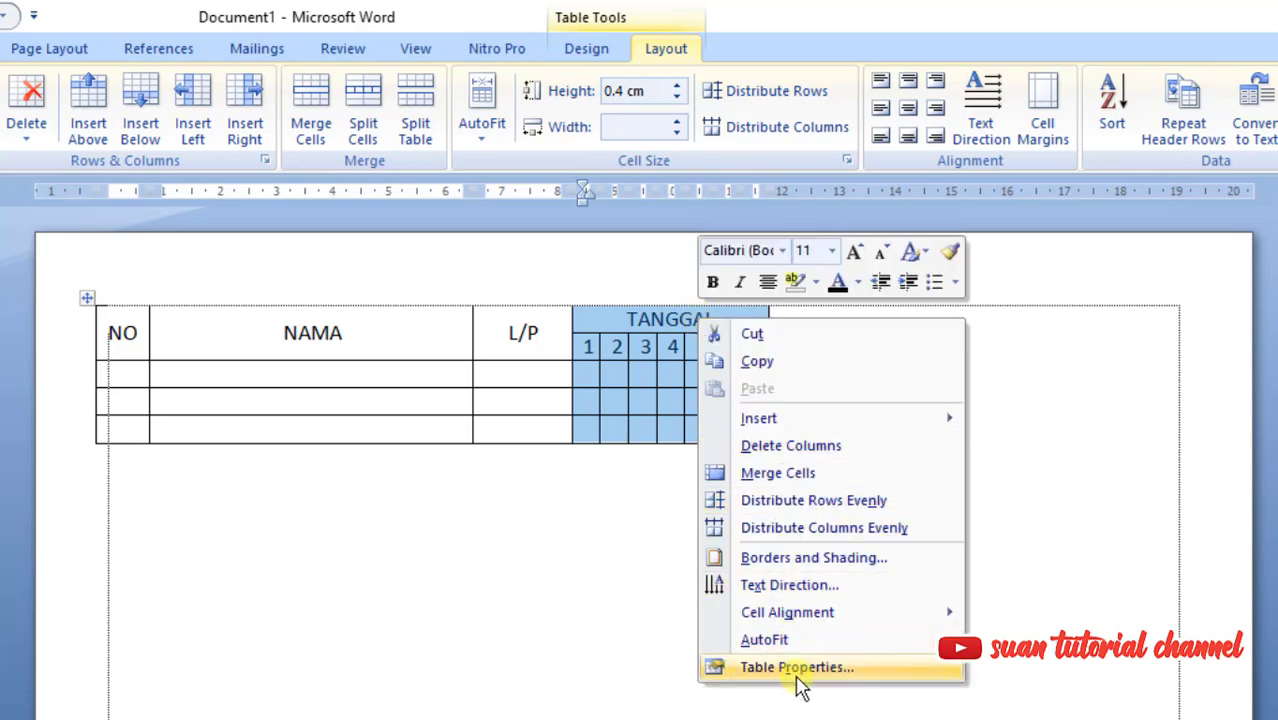
{"action": "left_click", "coordinate": [812, 686]}
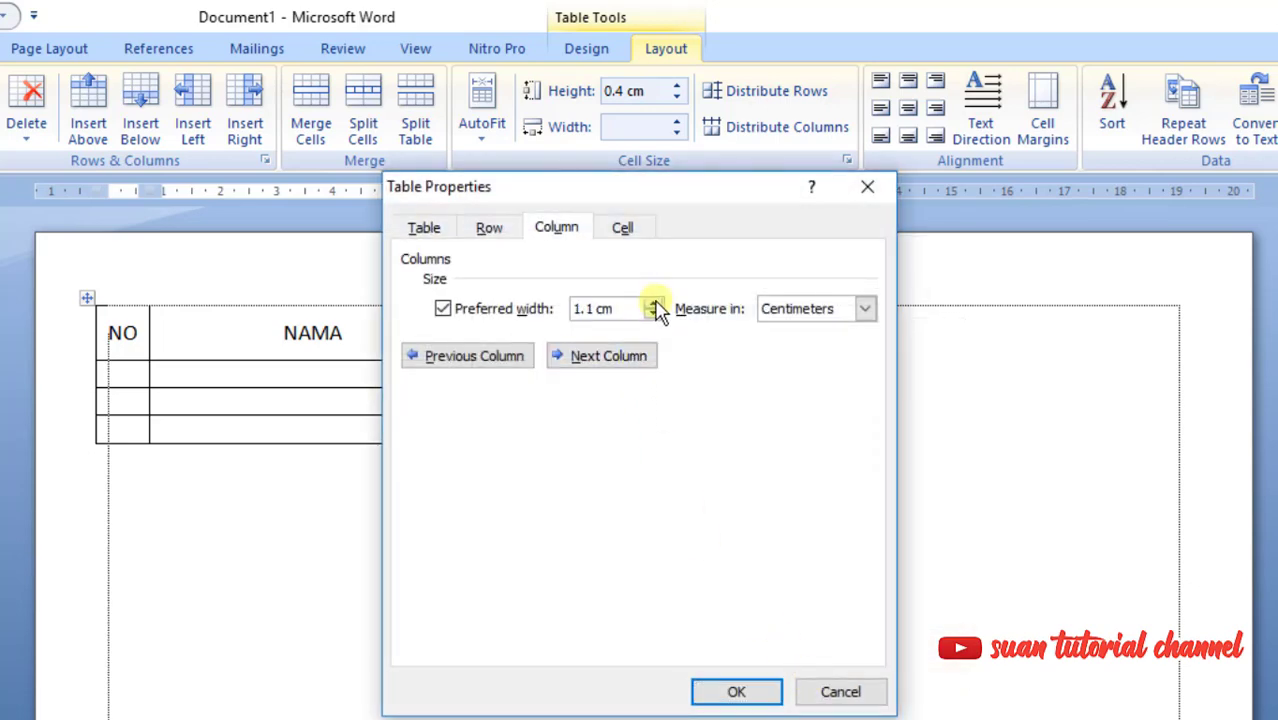
{"action": "left_click", "coordinate": [766, 692]}
{"action": "left_click", "coordinate": [881, 422]}
{"action": "left_click", "coordinate": [941, 446]}
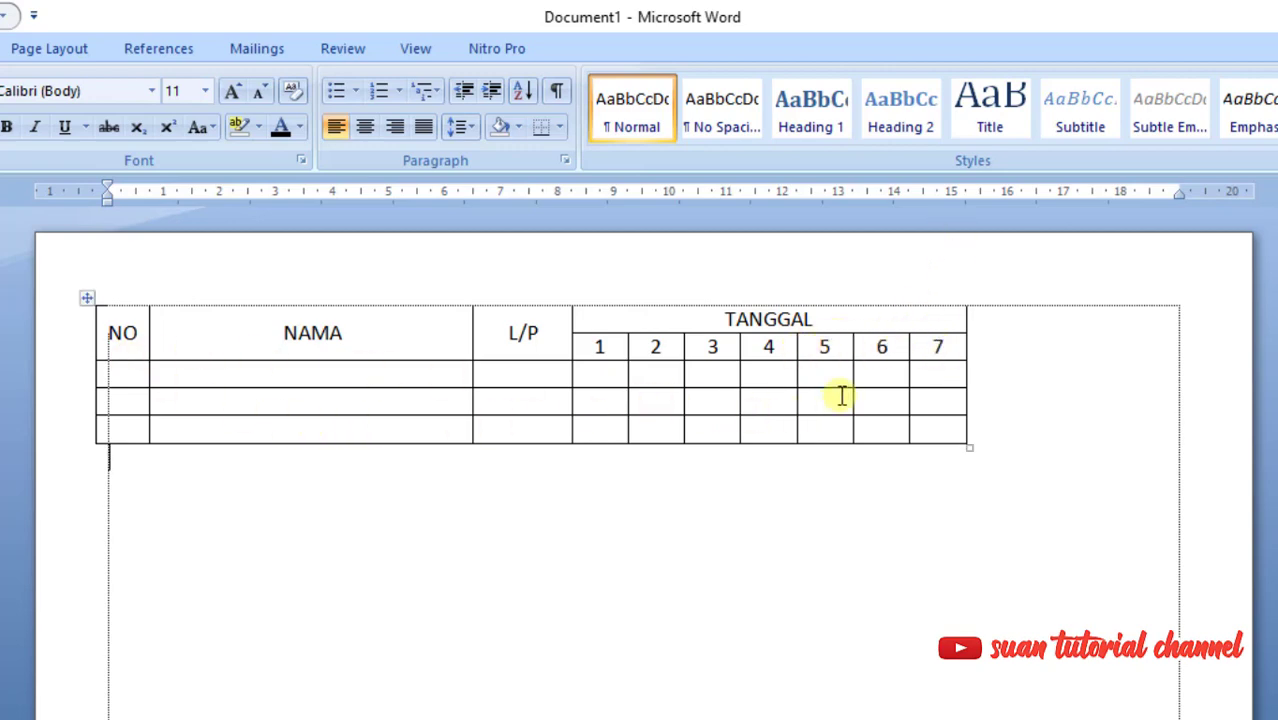
{"action": "left_click_drag", "start_coordinate": [936, 347], "coordinate": [613, 354]}
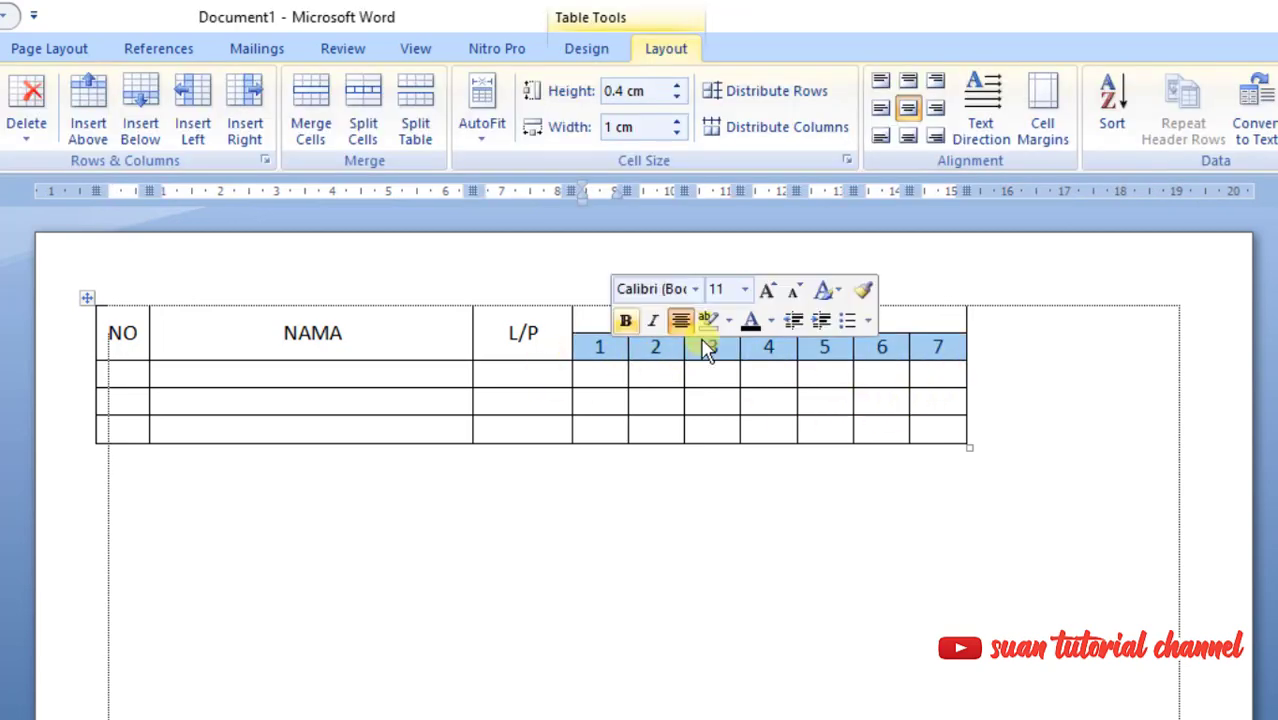
{"action": "left_click", "coordinate": [936, 349]}
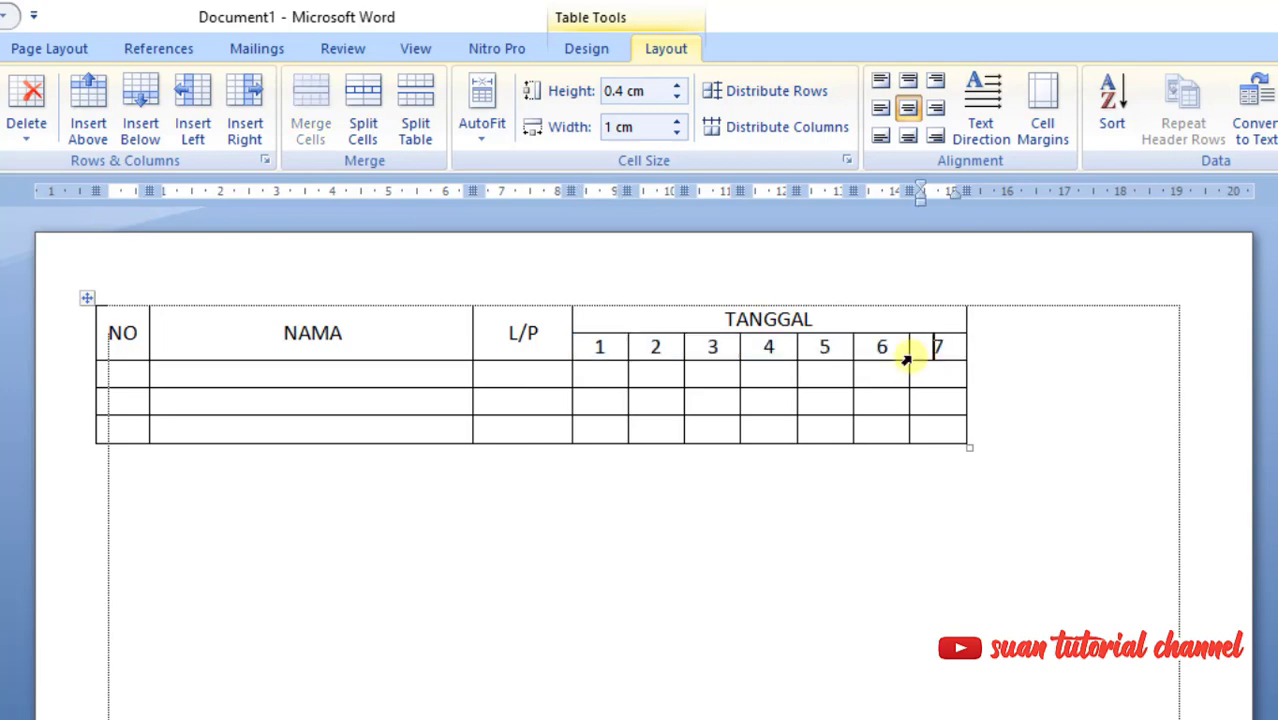
{"action": "left_click", "coordinate": [942, 397]}
{"action": "left_click", "coordinate": [941, 423]}
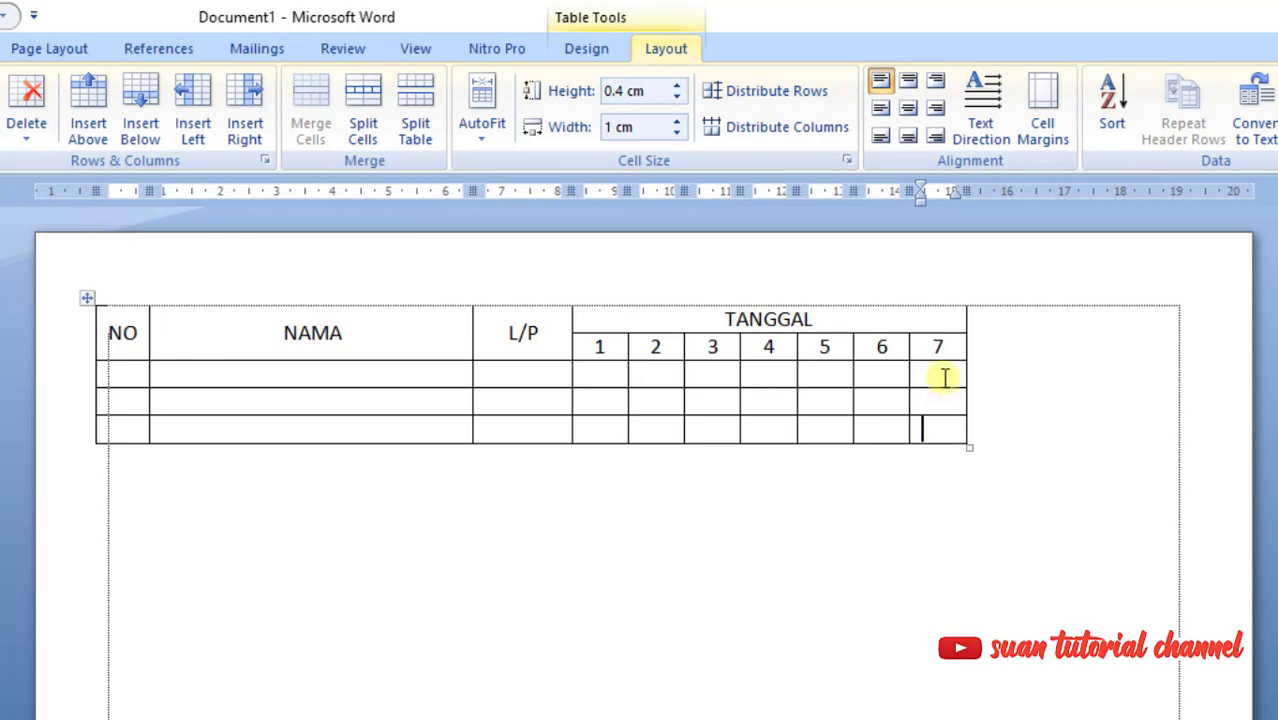
Step: Insert four new columns to the right of the day 7 column
{"action": "left_click", "coordinate": [943, 347]}
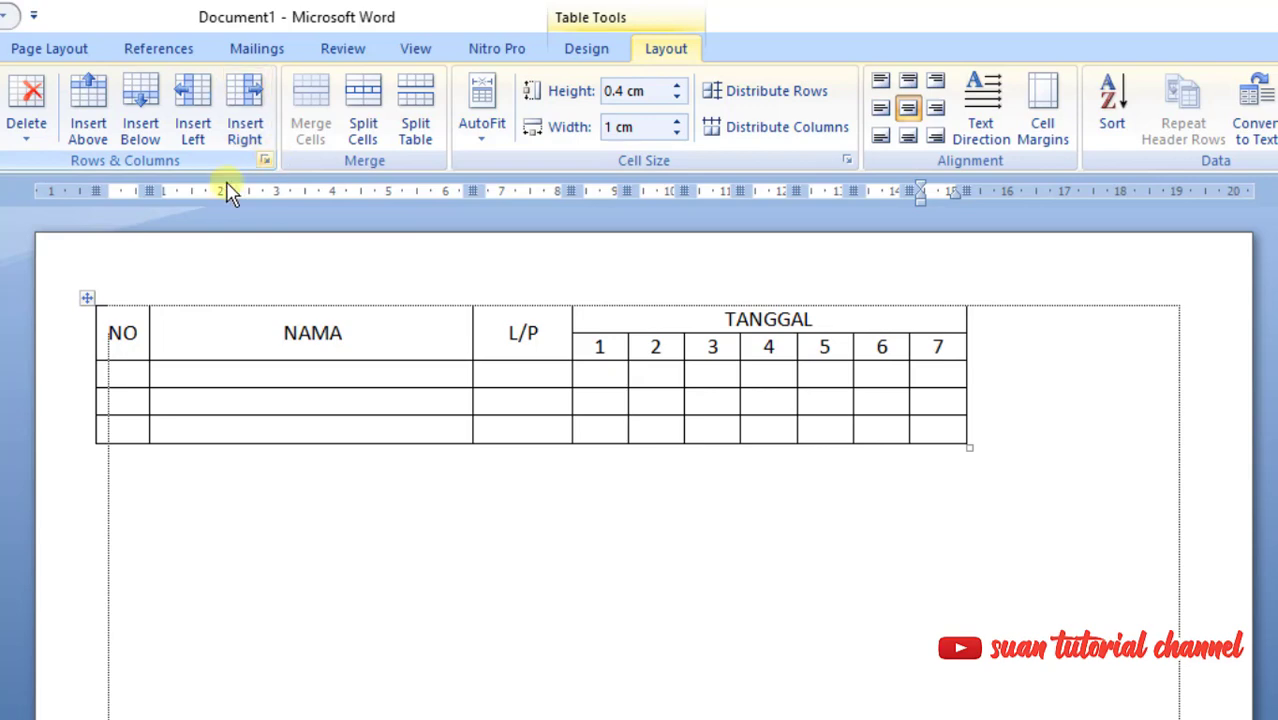
{"action": "left_click", "coordinate": [247, 122]}
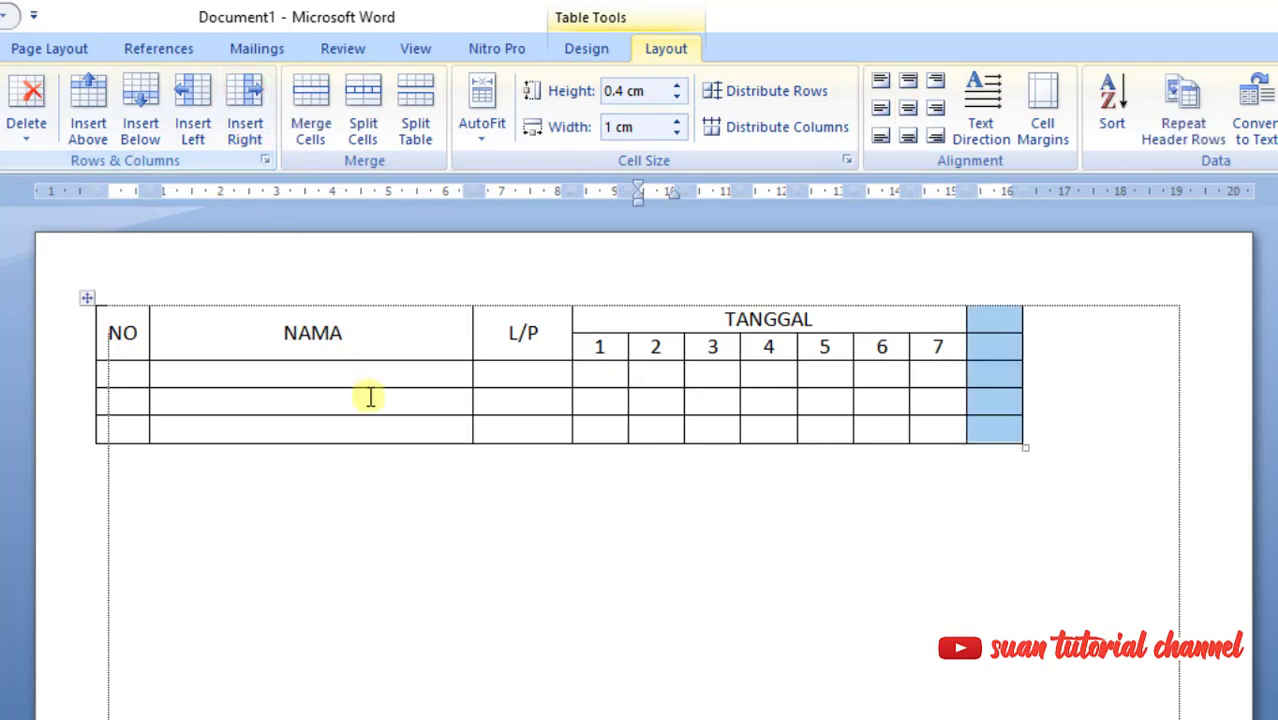
{"action": "left_click", "coordinate": [250, 115]}
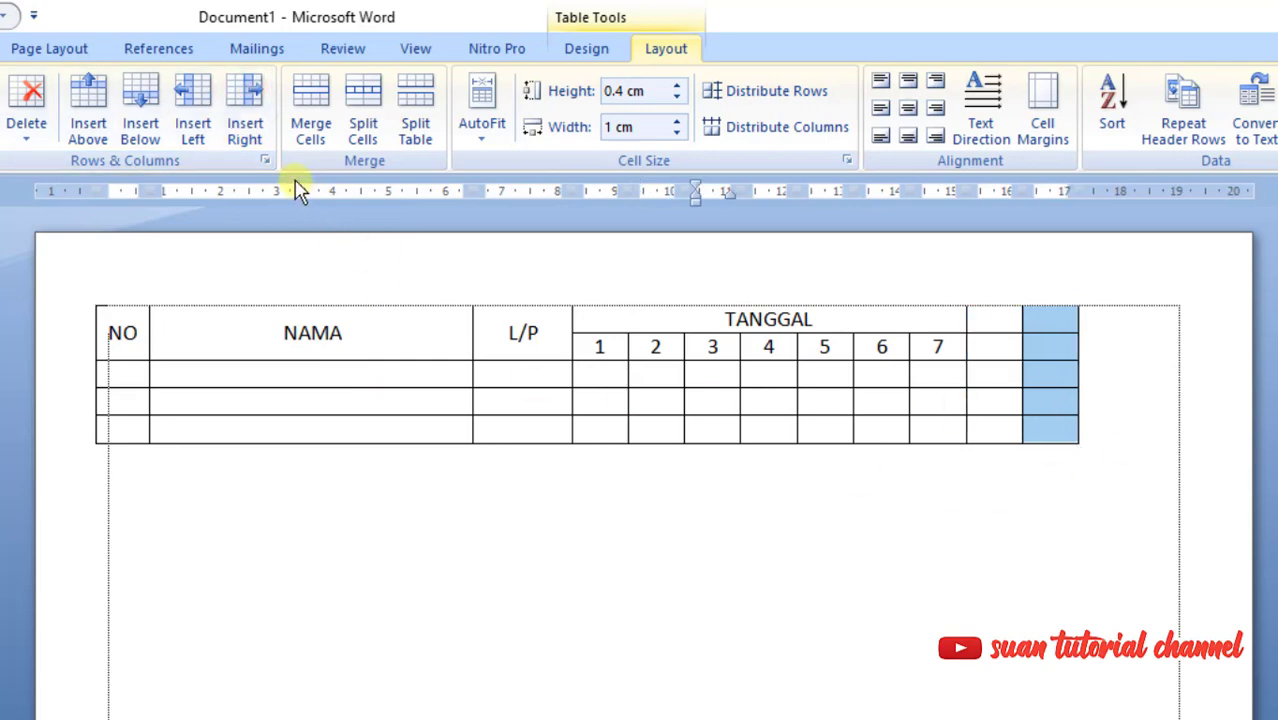
{"action": "left_click", "coordinate": [260, 138]}
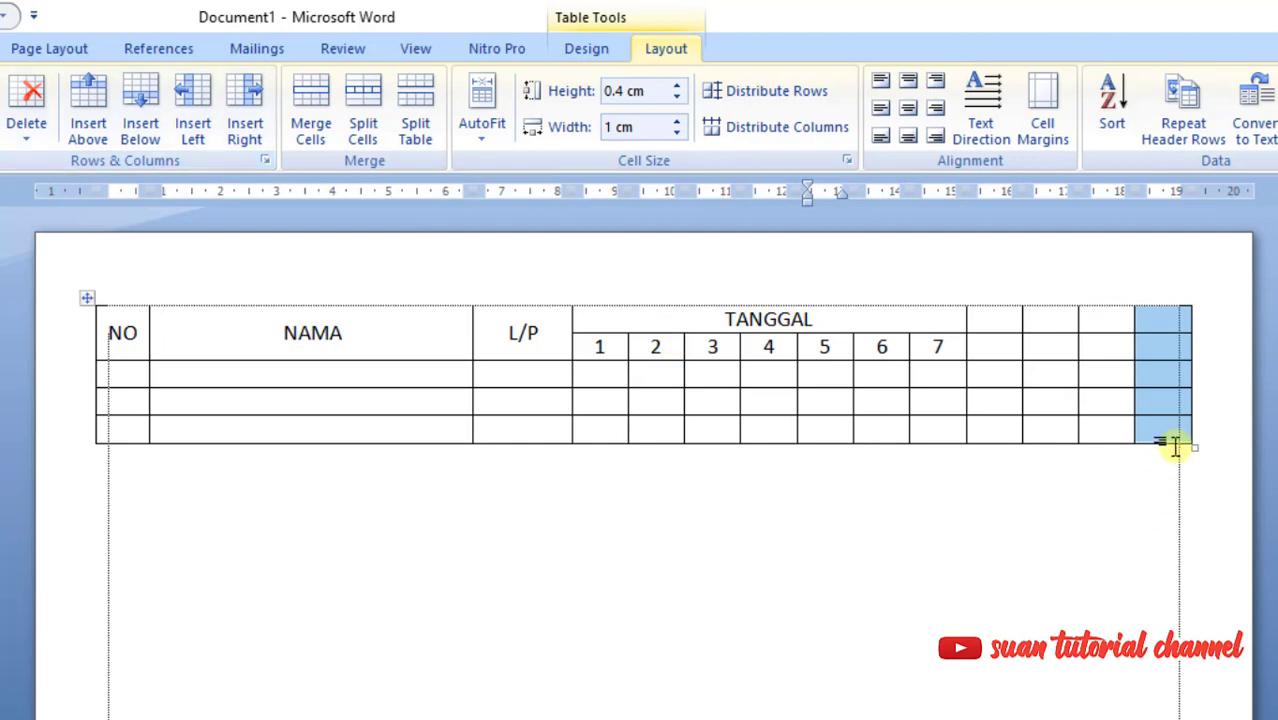
{"action": "left_click", "coordinate": [1182, 432]}
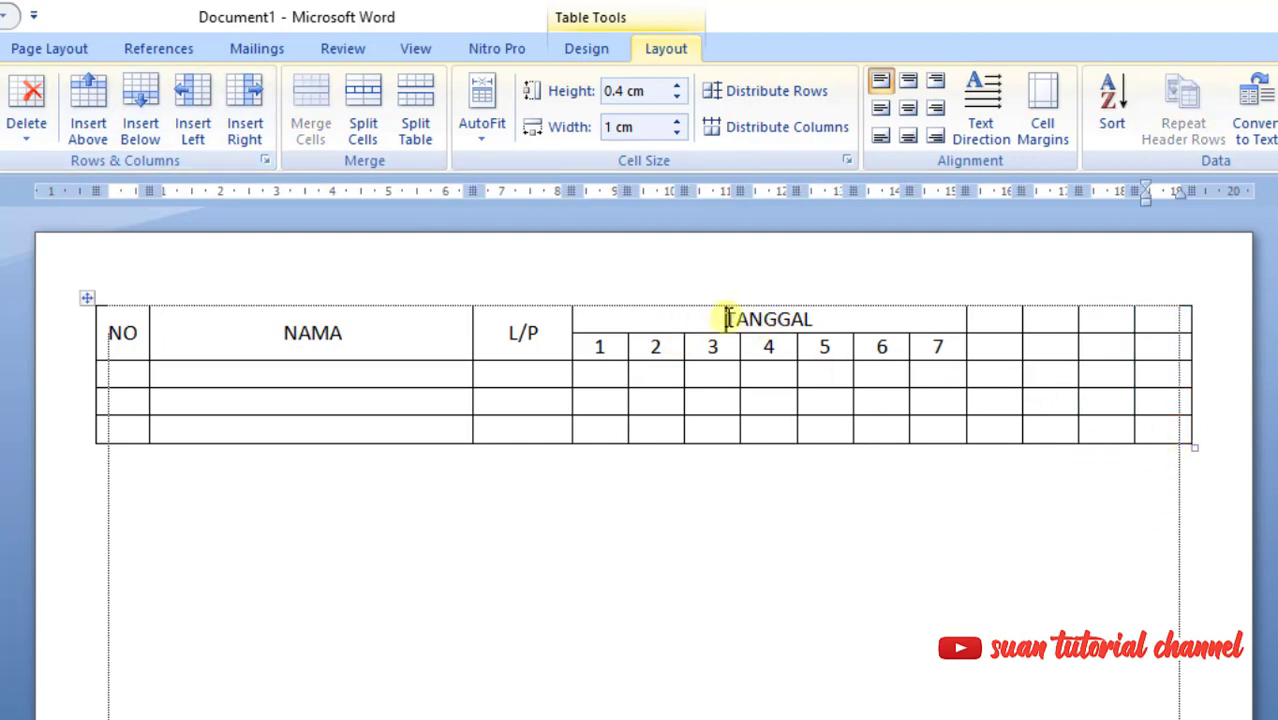
Step: Merge the TANGGAL header with the four empty cells above the new day columns
{"action": "left_click_drag", "start_coordinate": [727, 318], "coordinate": [1153, 323]}
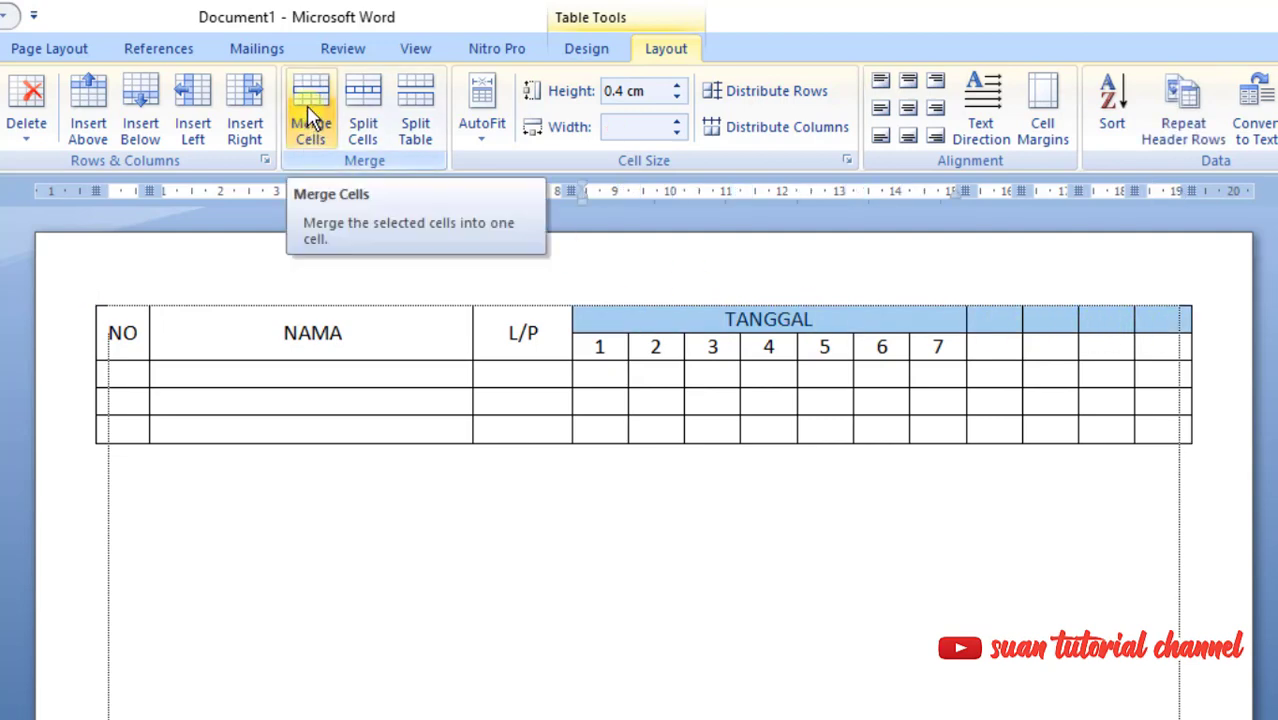
{"action": "left_click", "coordinate": [308, 107]}
{"action": "left_click", "coordinate": [1065, 315]}
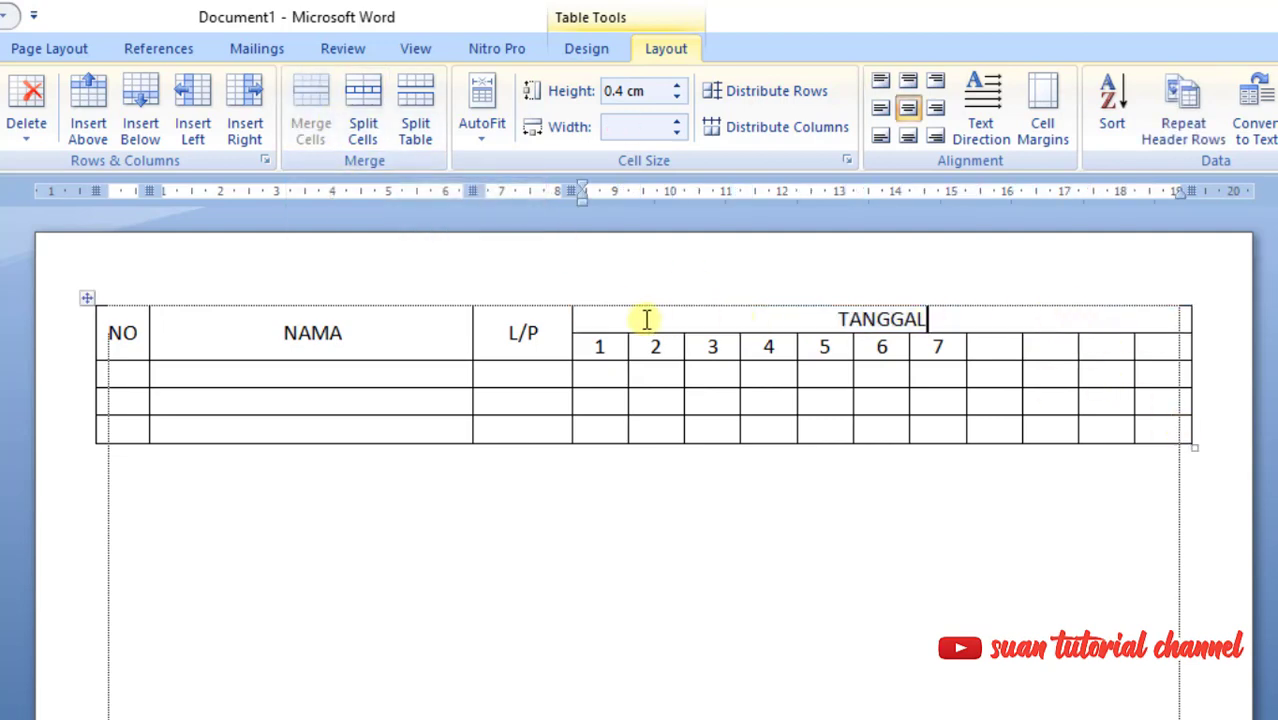
{"action": "left_click_drag", "start_coordinate": [629, 319], "coordinate": [1104, 303]}
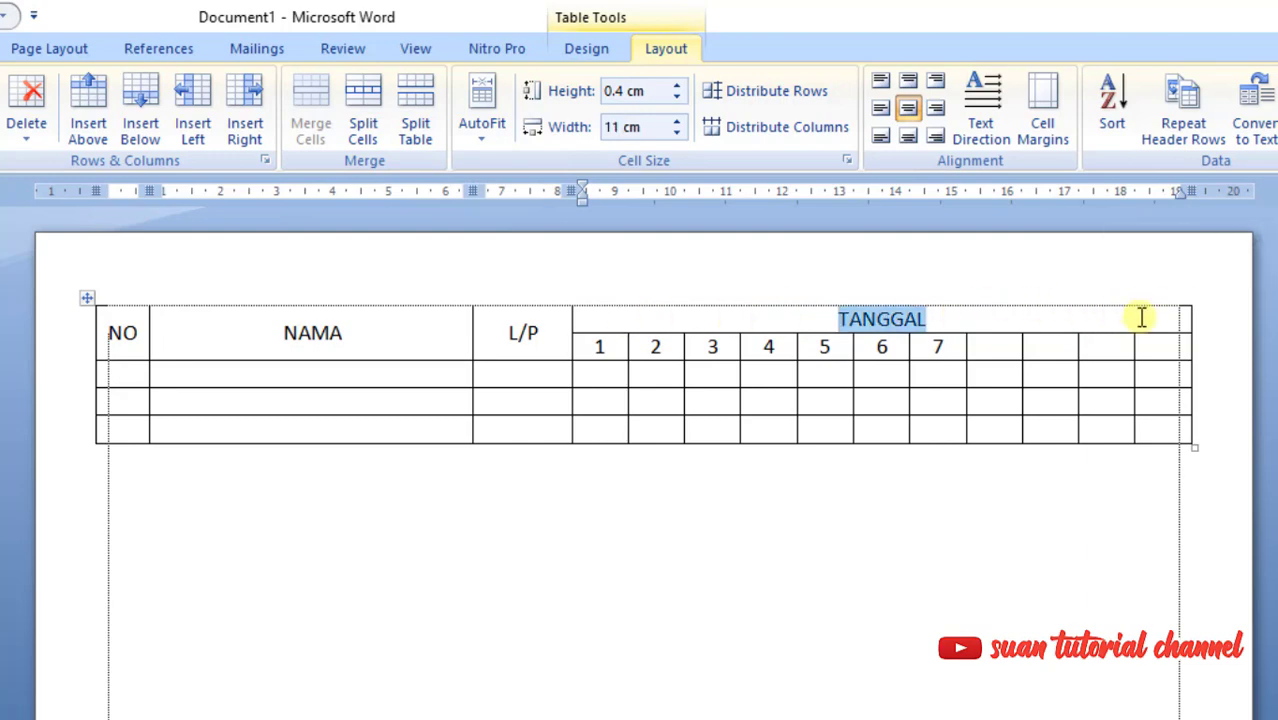
{"action": "left_click", "coordinate": [1137, 318]}
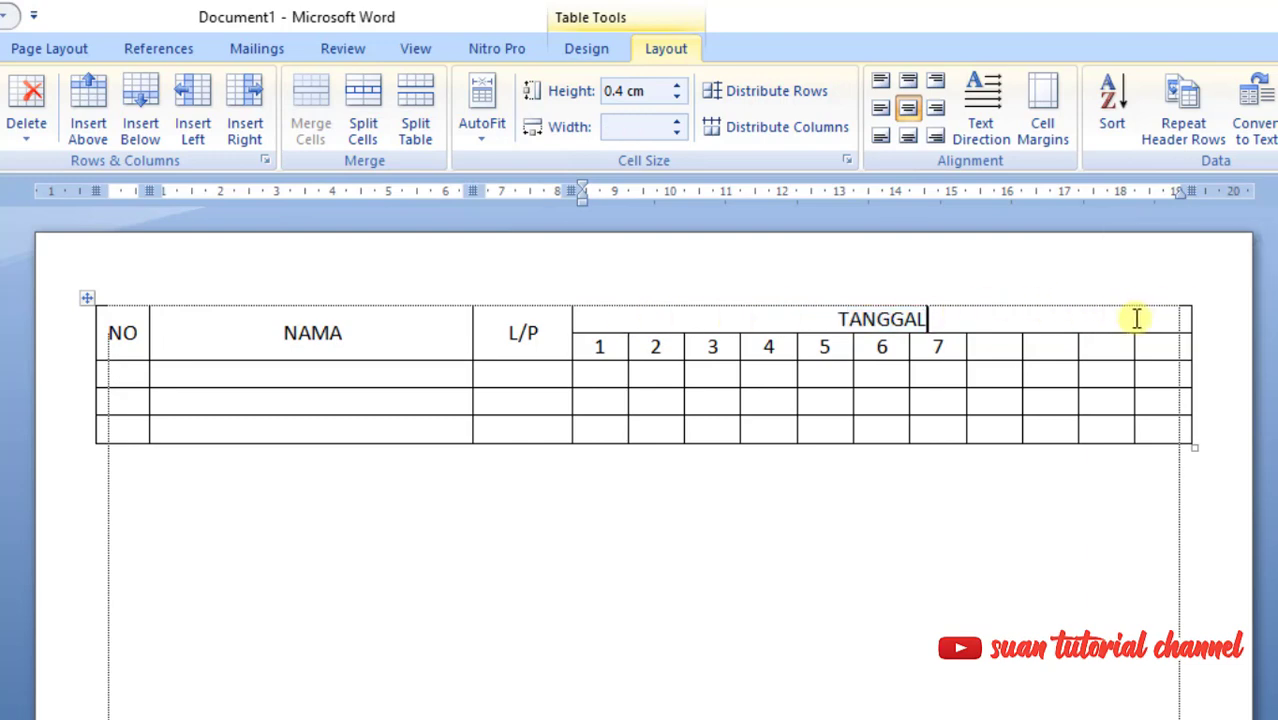
Step: Number the new day columns under TANGGAL in sequence, entering 8 and 9 in the first two header cells
{"action": "left_click", "coordinate": [986, 355]}
{"action": "type", "text": "8"}
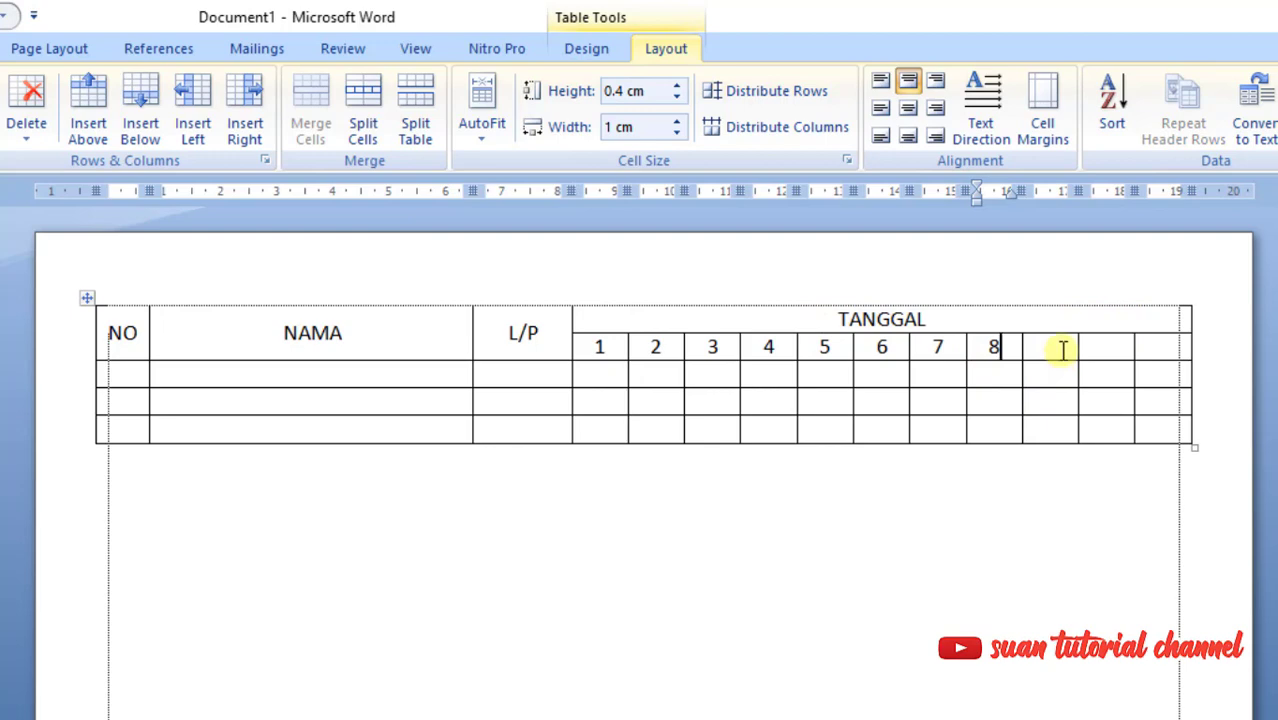
{"action": "type", "text": "9"}
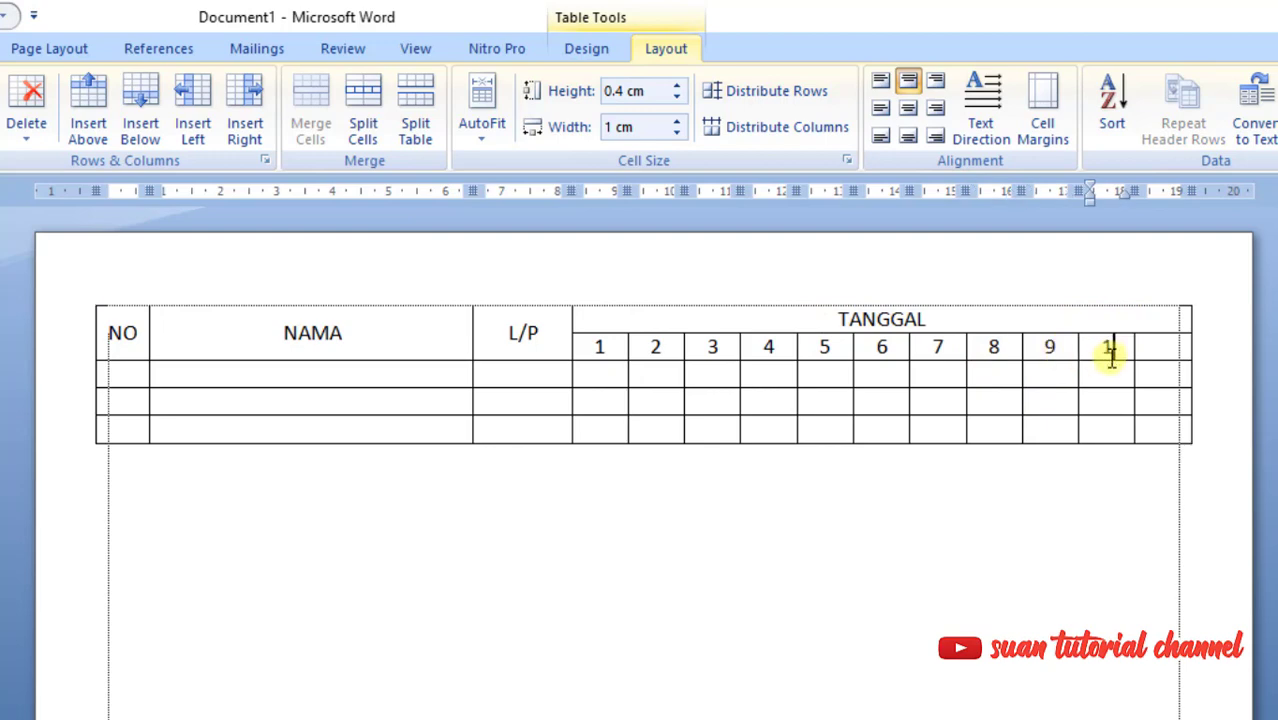